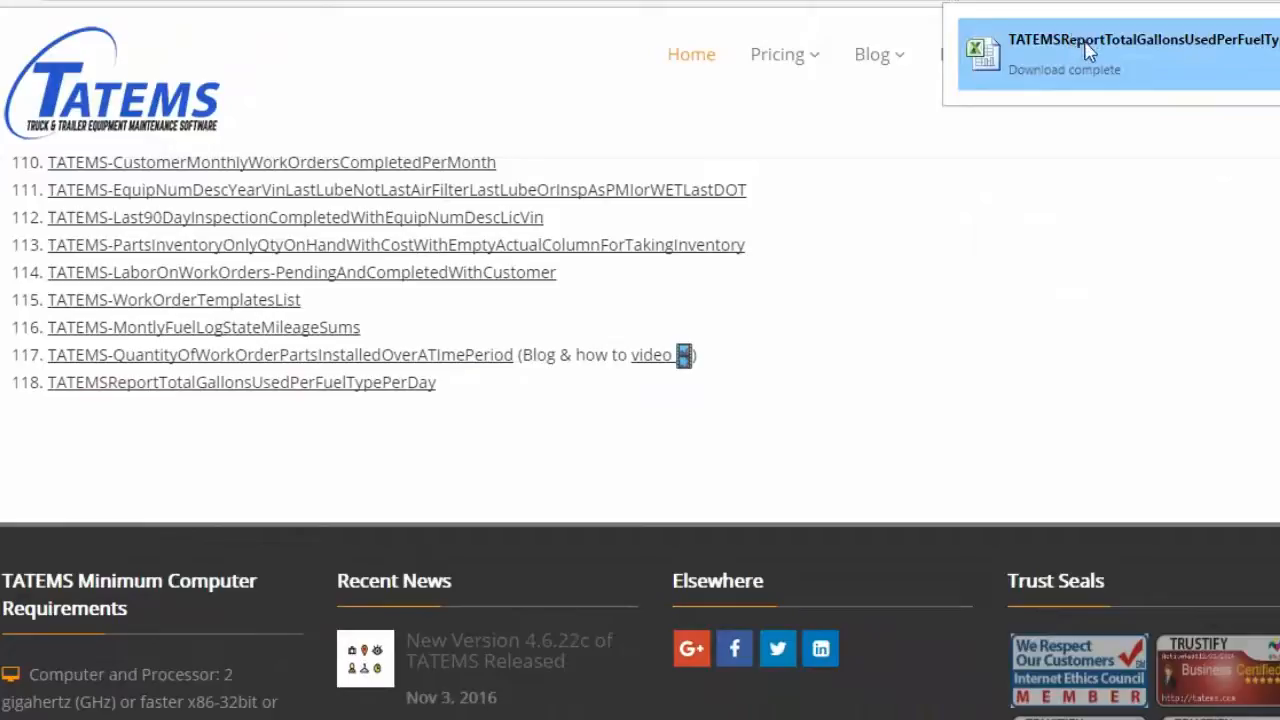
- Open the downloaded TATEMSReportTotalGallonsUsedPerFuelTypePerDay workbook in Excel, then enable editing and its data connections
left_click(1083, 47)
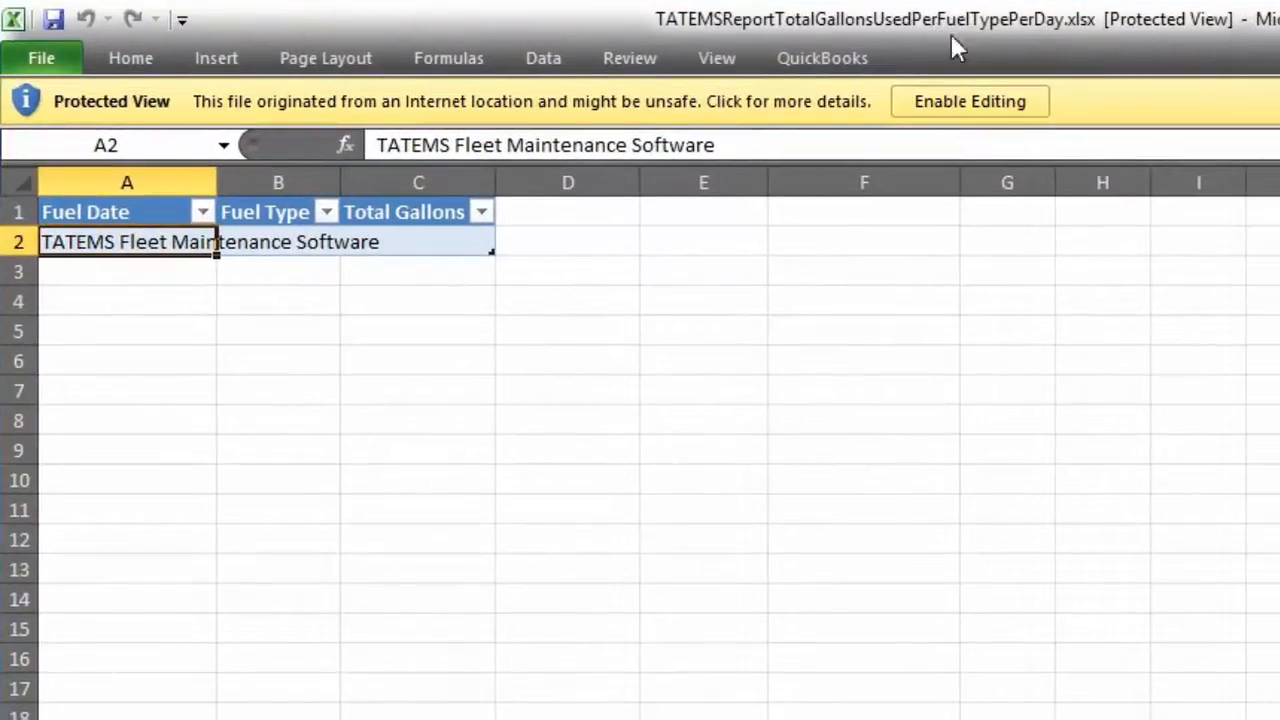
left_click(980, 103)
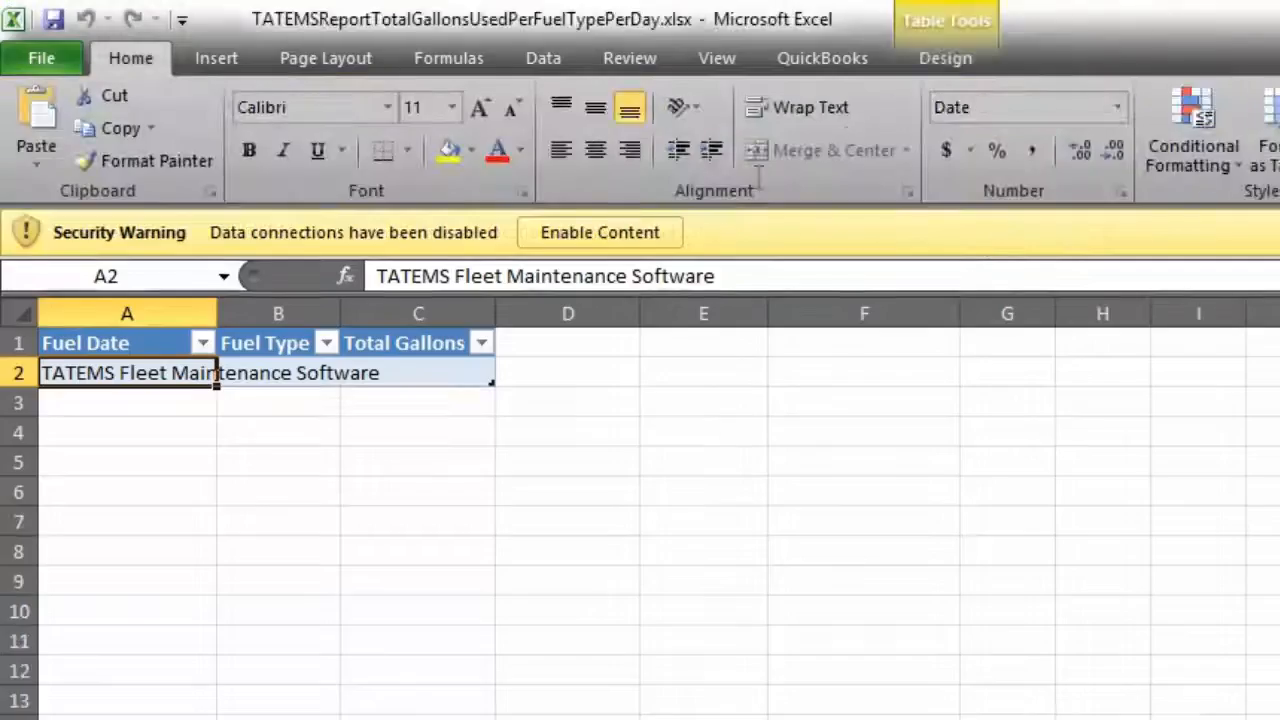
left_click(591, 243)
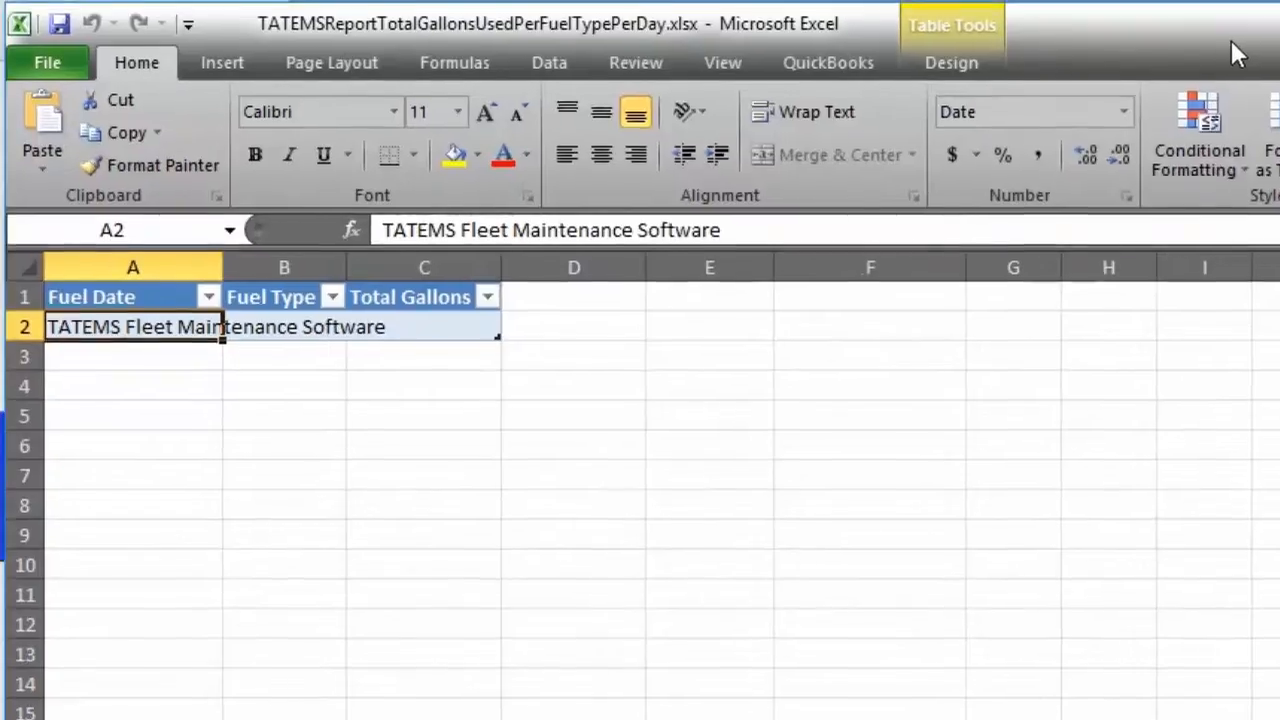
- Switch to TATEMS, copy the data file path from the Networking settings, and close them
left_click_drag(1232, 43, 0, 140)
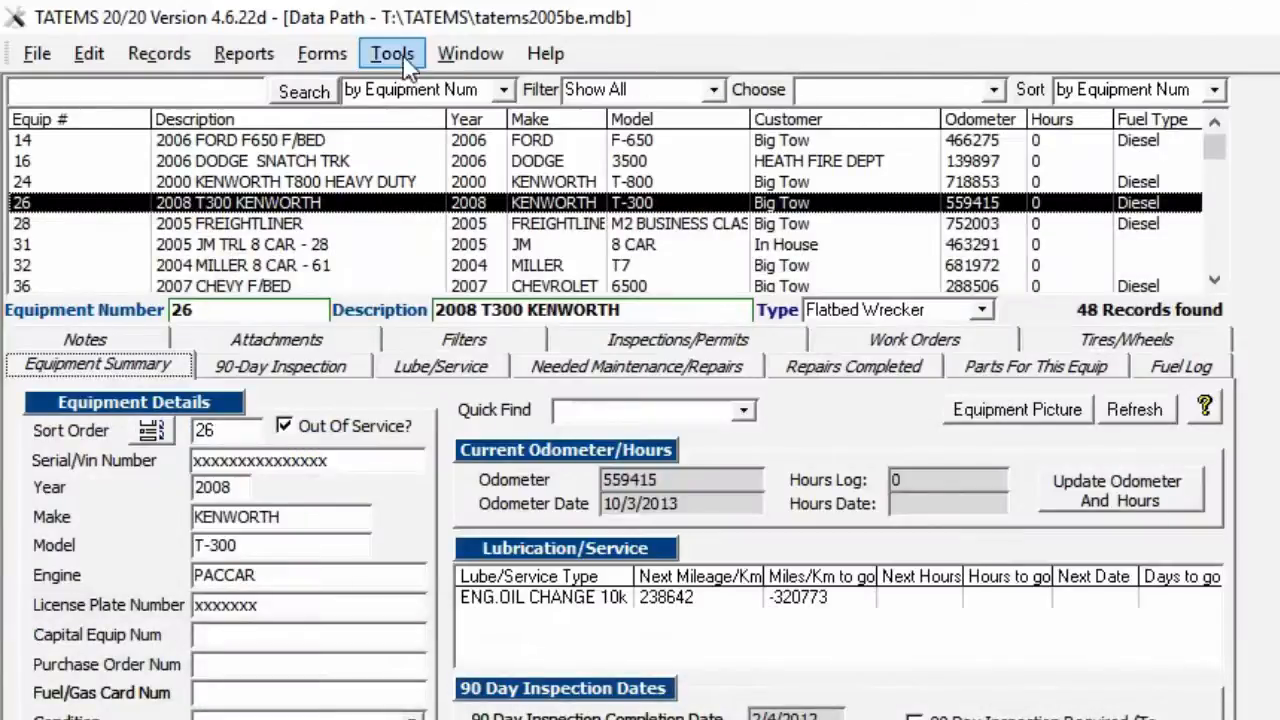
left_click(395, 58)
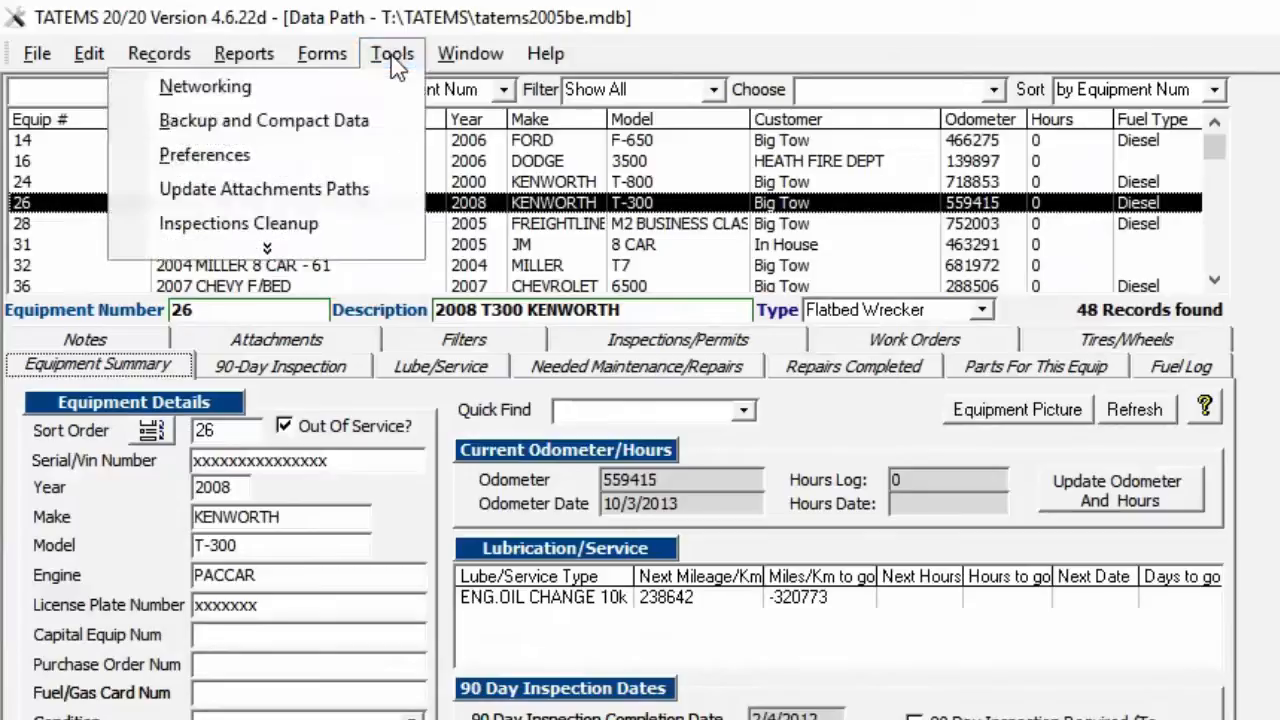
left_click(322, 90)
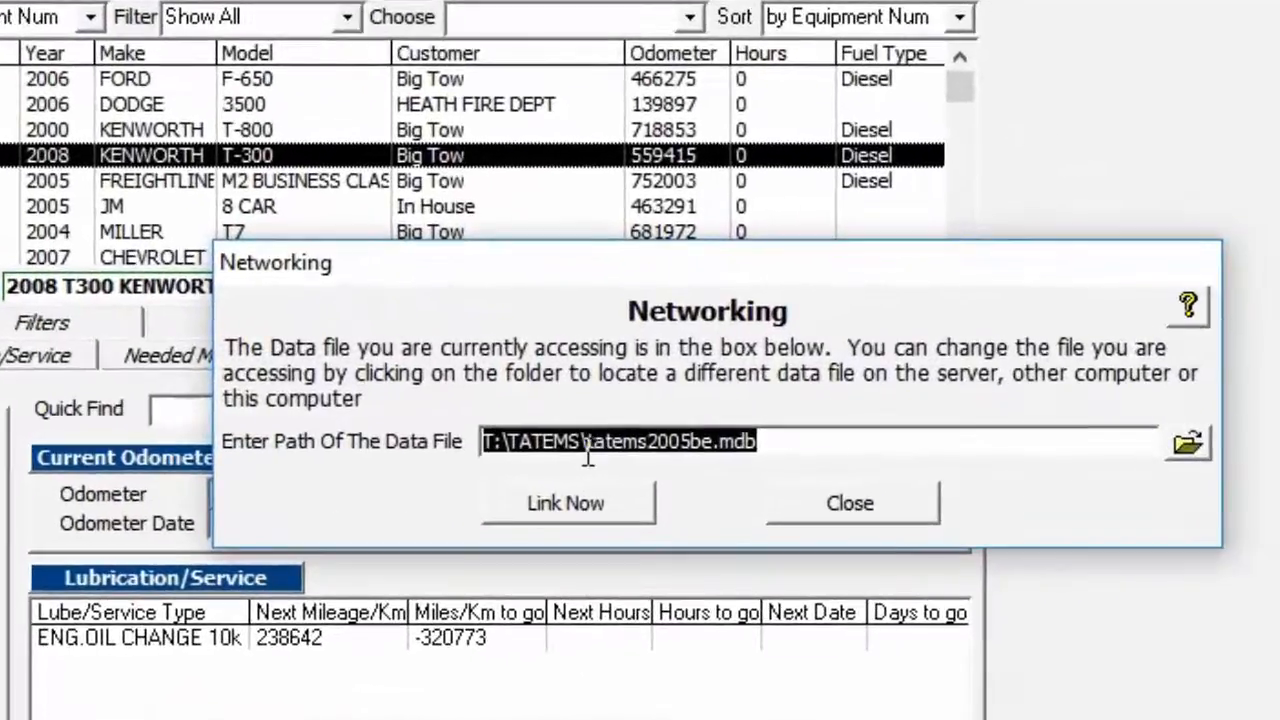
right_click(586, 435)
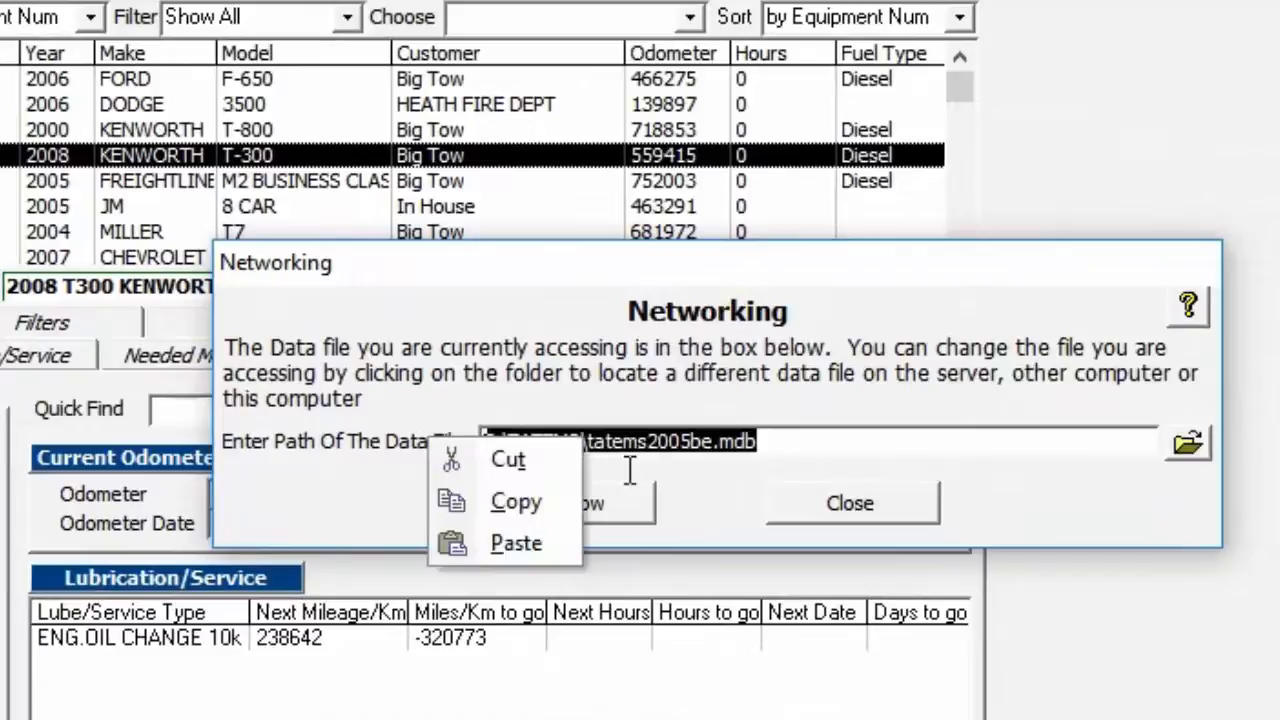
left_click(515, 500)
left_click(859, 504)
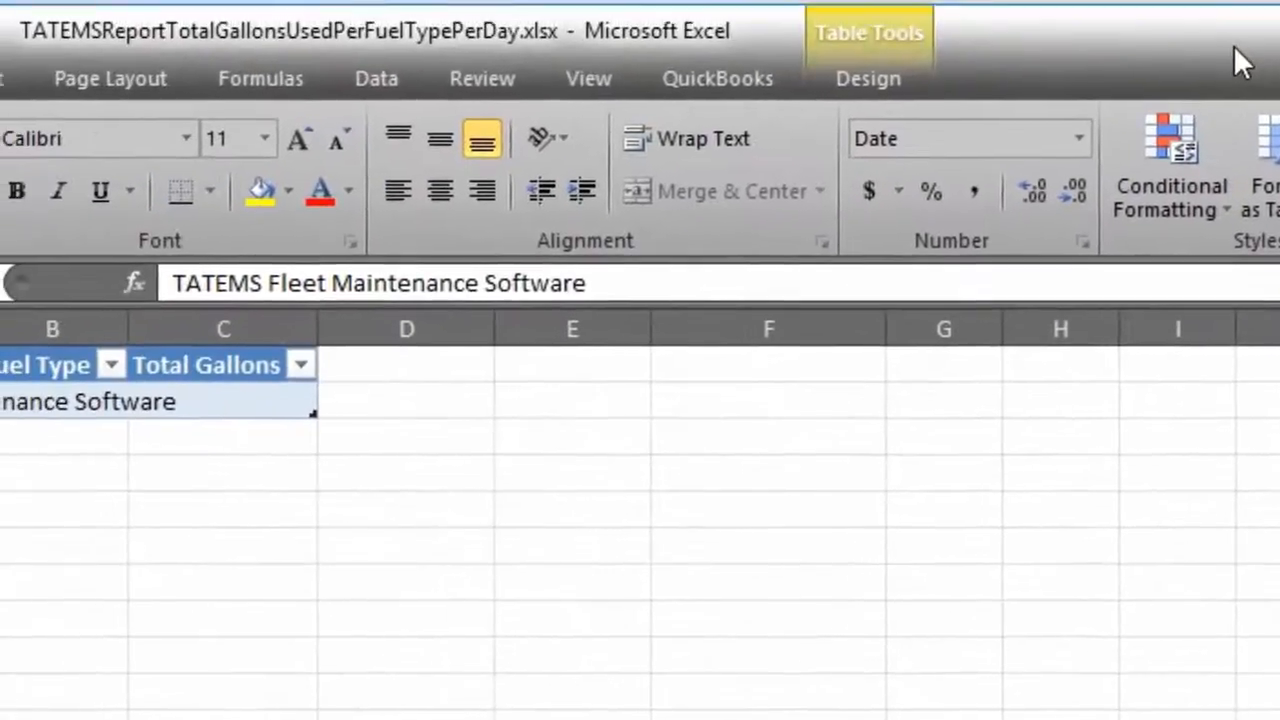
- In the Excel workbook, replace the tatems2005be connection's Data Source path with T:\TATEMS\tatems2005be.mdb and load the fuel data
left_click(368, 78)
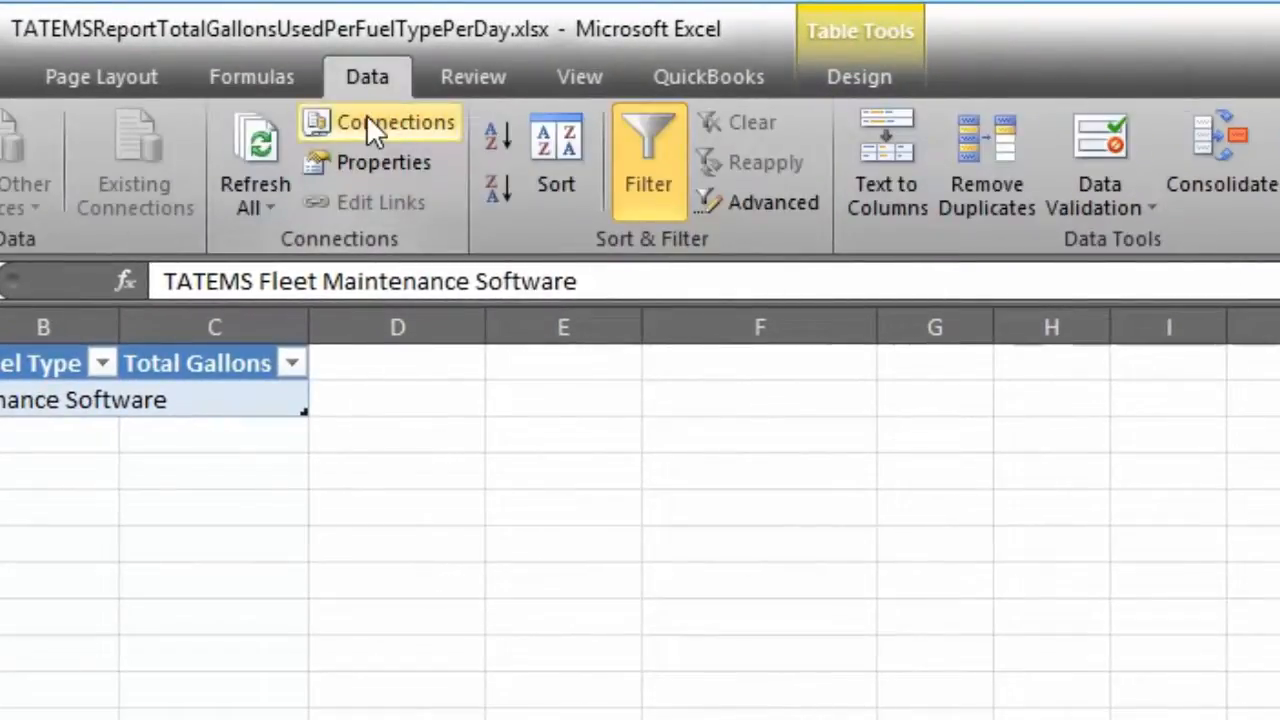
left_click(366, 124)
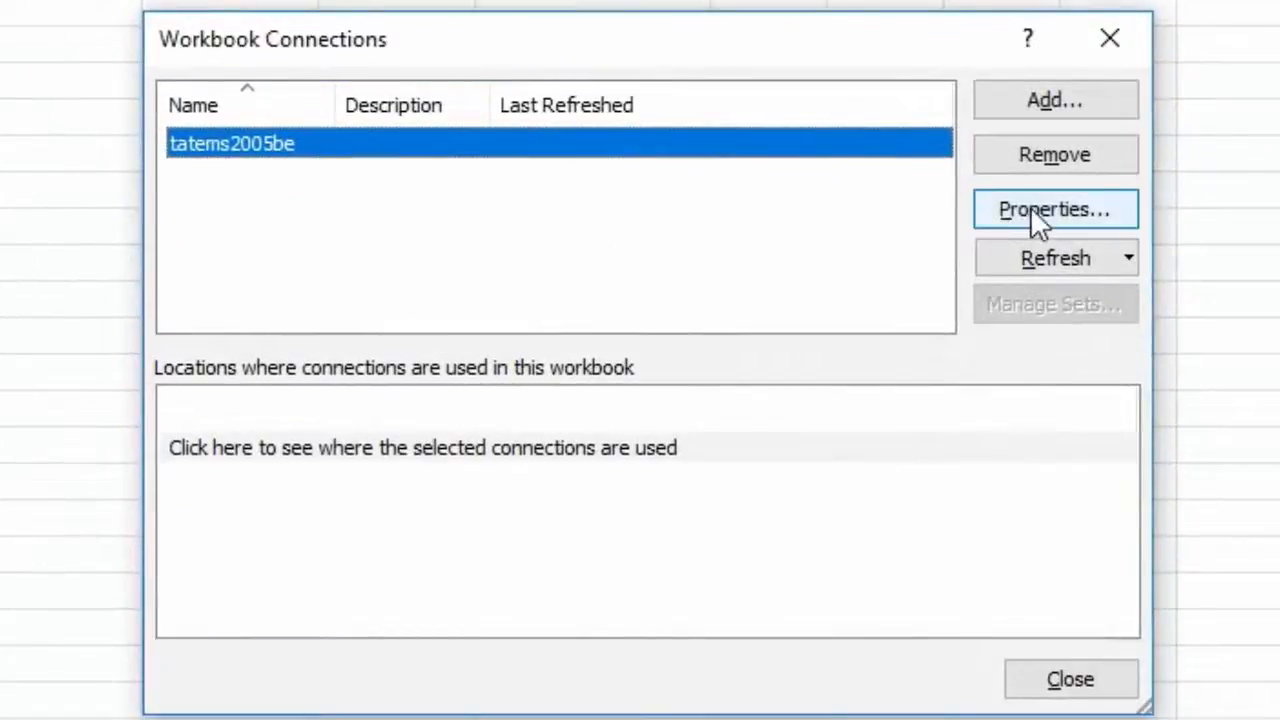
left_click(1083, 345)
left_click(460, 122)
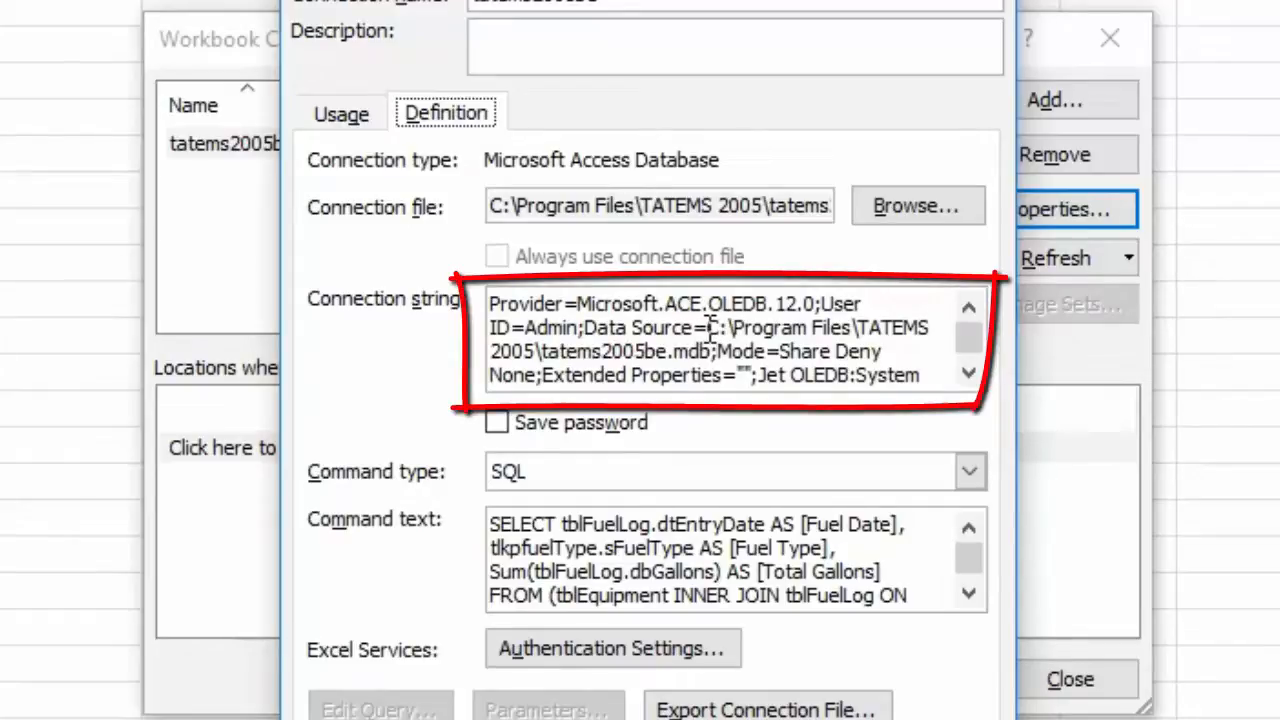
left_click_drag(709, 327, 709, 350)
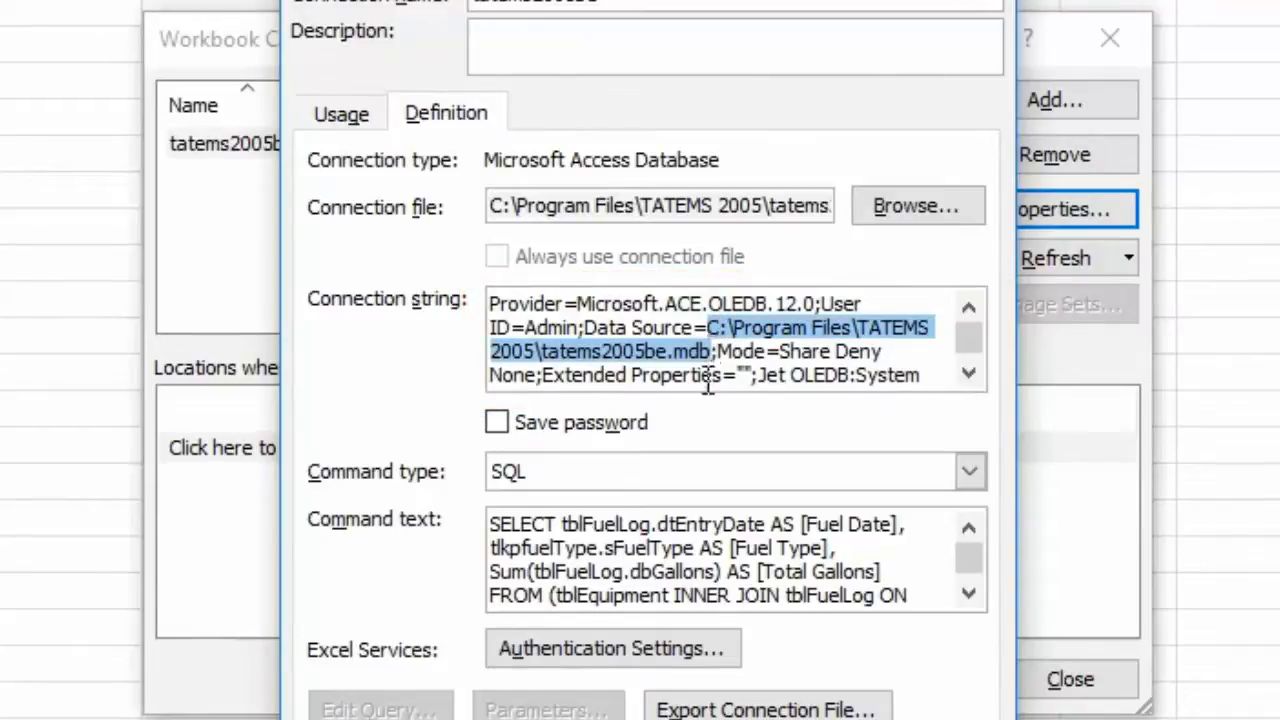
right_click(722, 320)
left_click(790, 426)
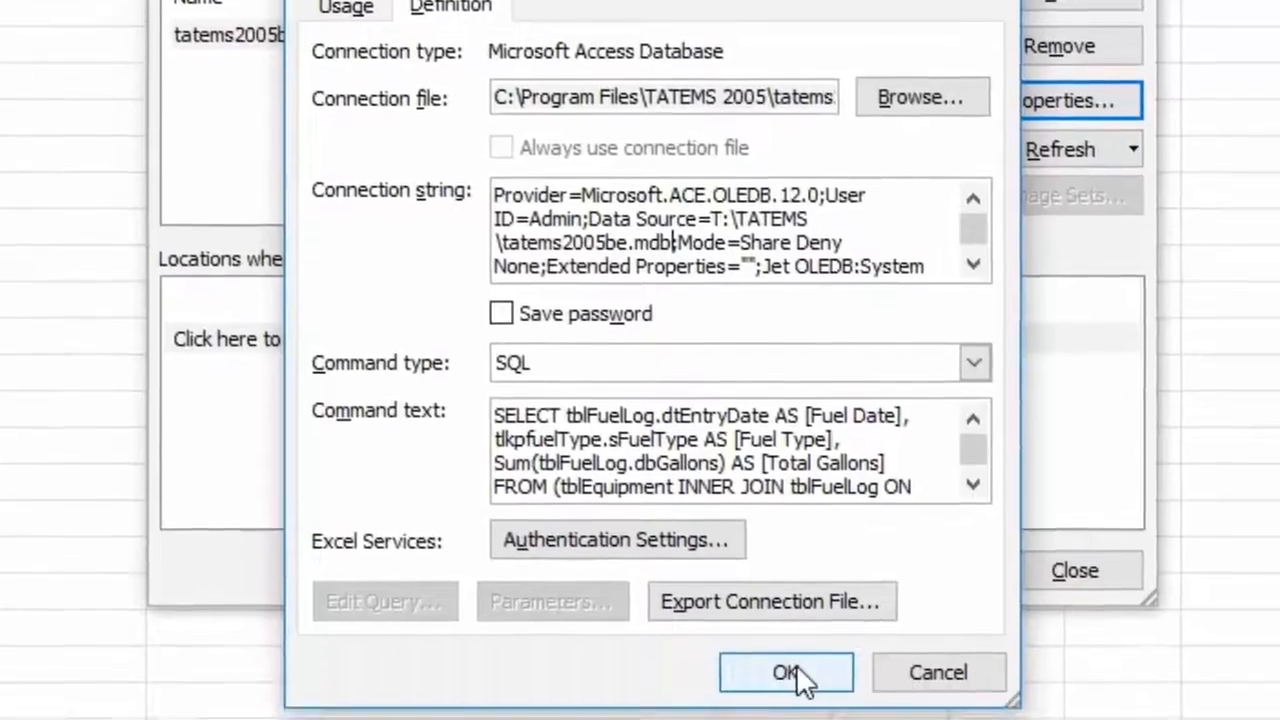
left_click(790, 673)
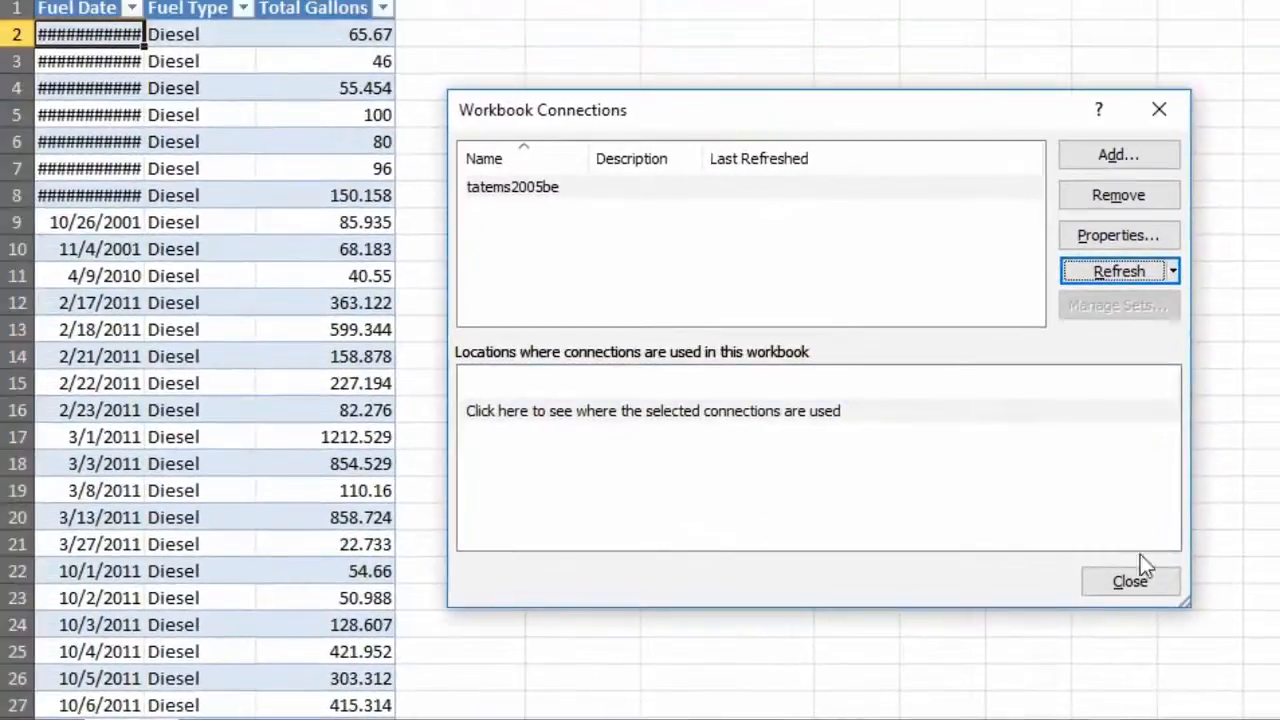
left_click(1131, 583)
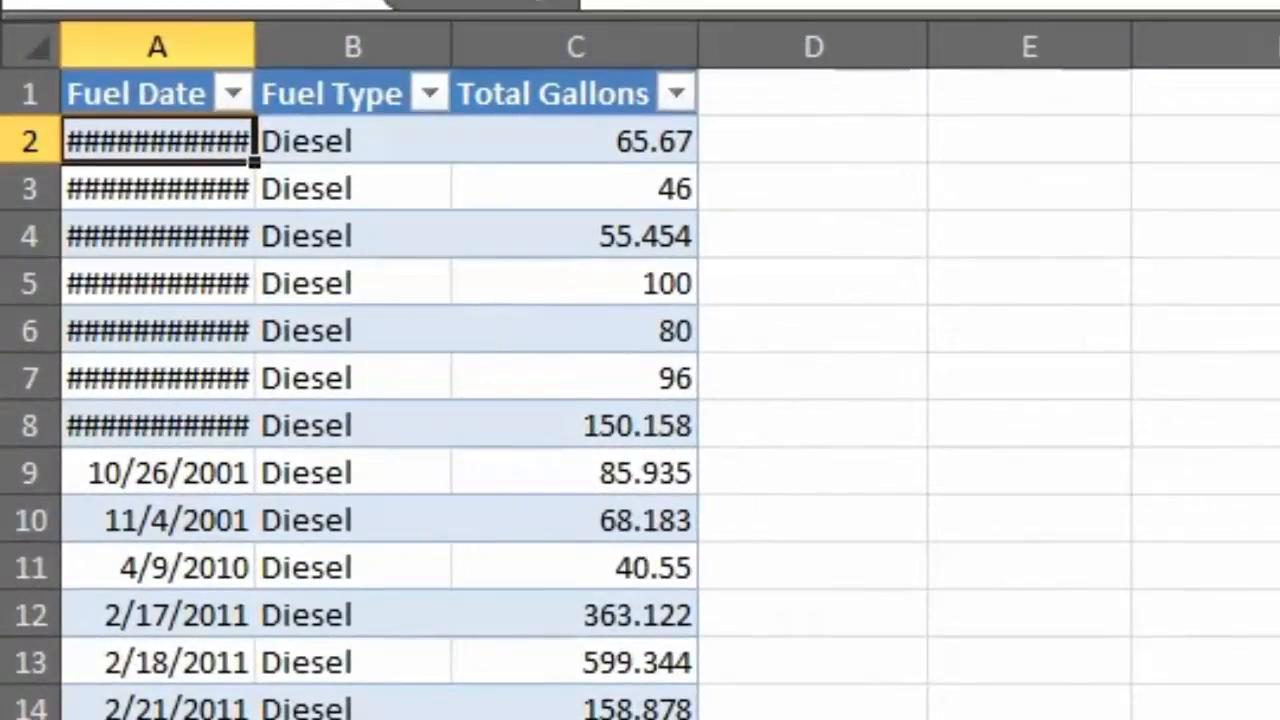
- Look through the daily fuel totals down to mid-2014 and select the entire row for 7/6/2014
scroll(380, 394, "down", 20)
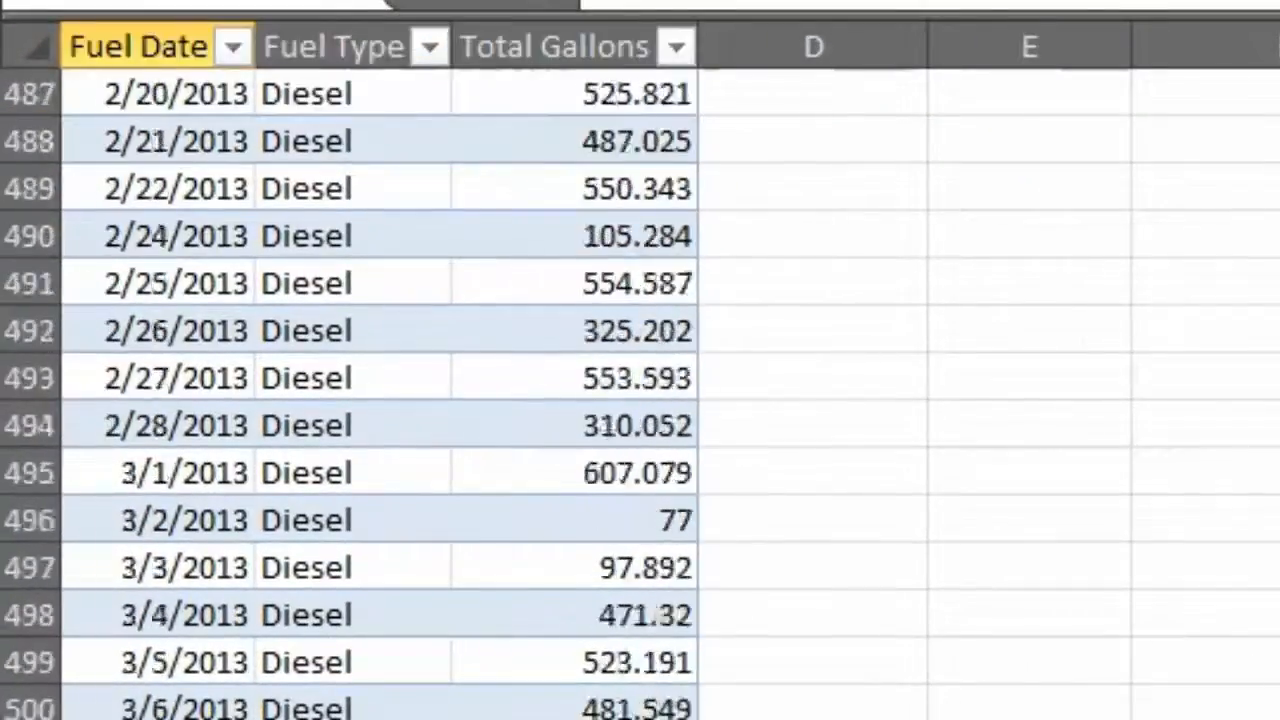
scroll(380, 394, "down", 20)
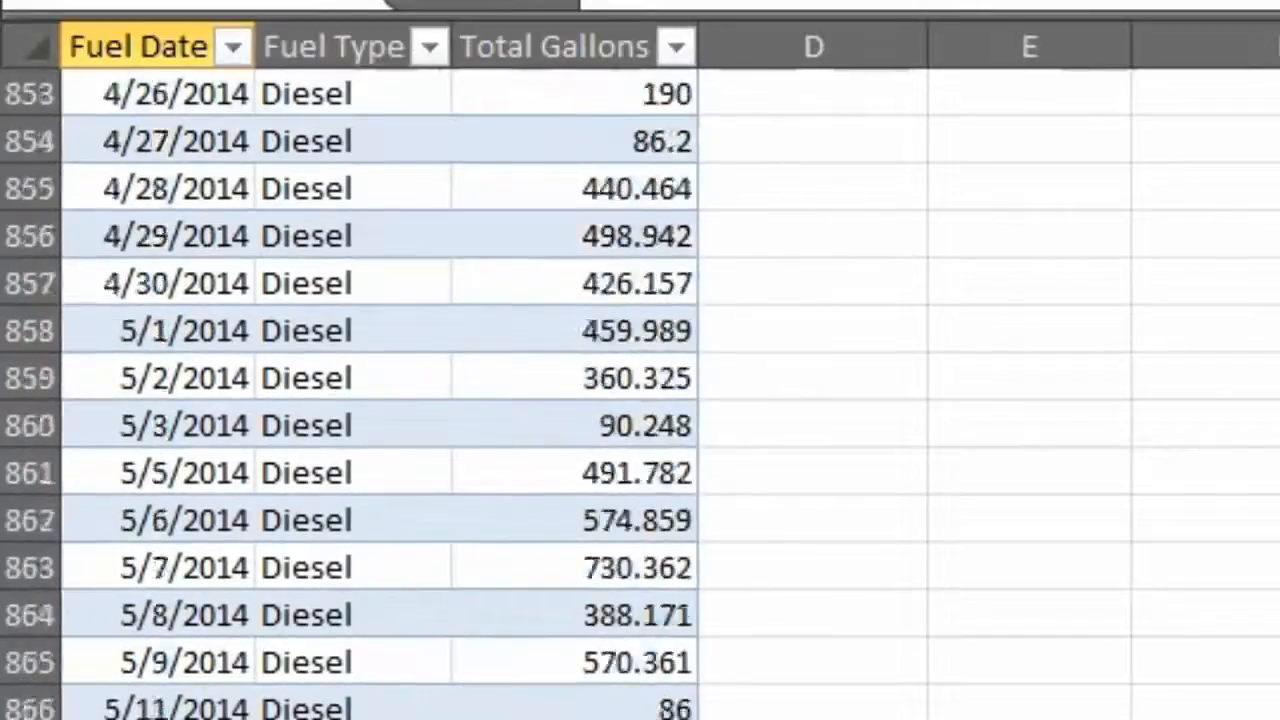
scroll(380, 394, "down", 4)
scroll(380, 394, "up", 4)
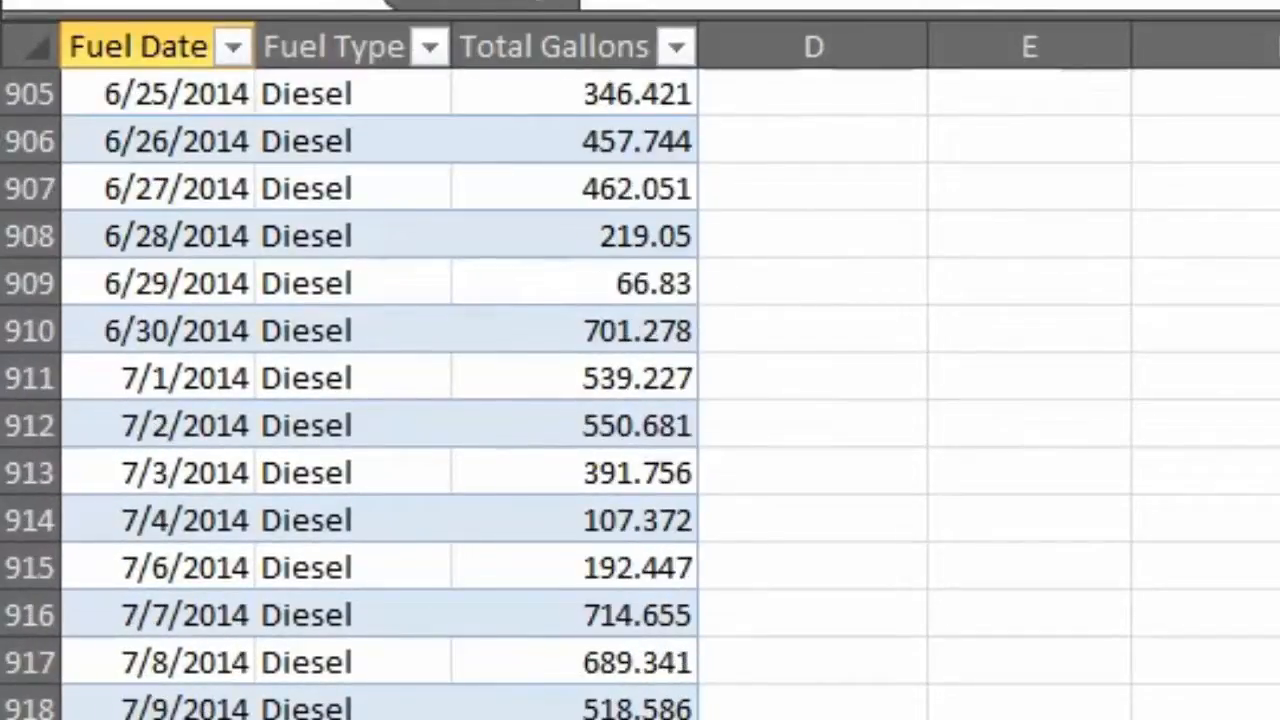
scroll(380, 394, "down", 1)
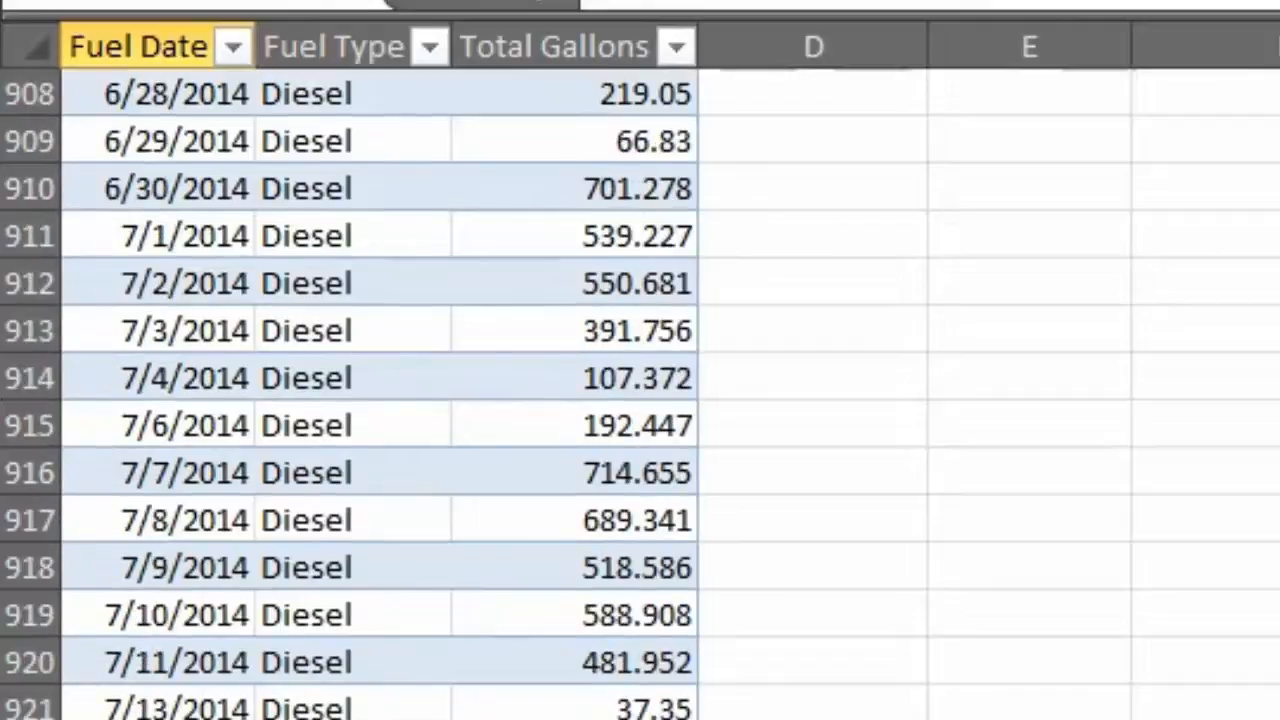
scroll(380, 394, "up", 2)
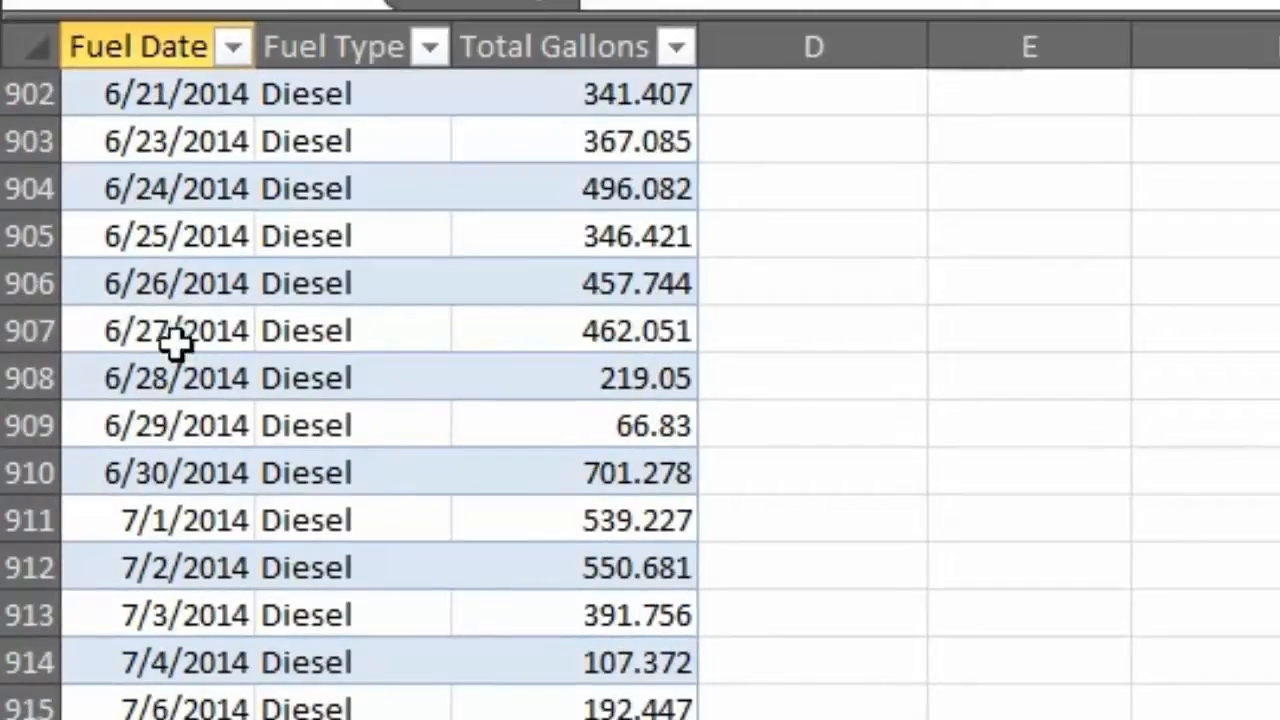
scroll(177, 343, "down", 1)
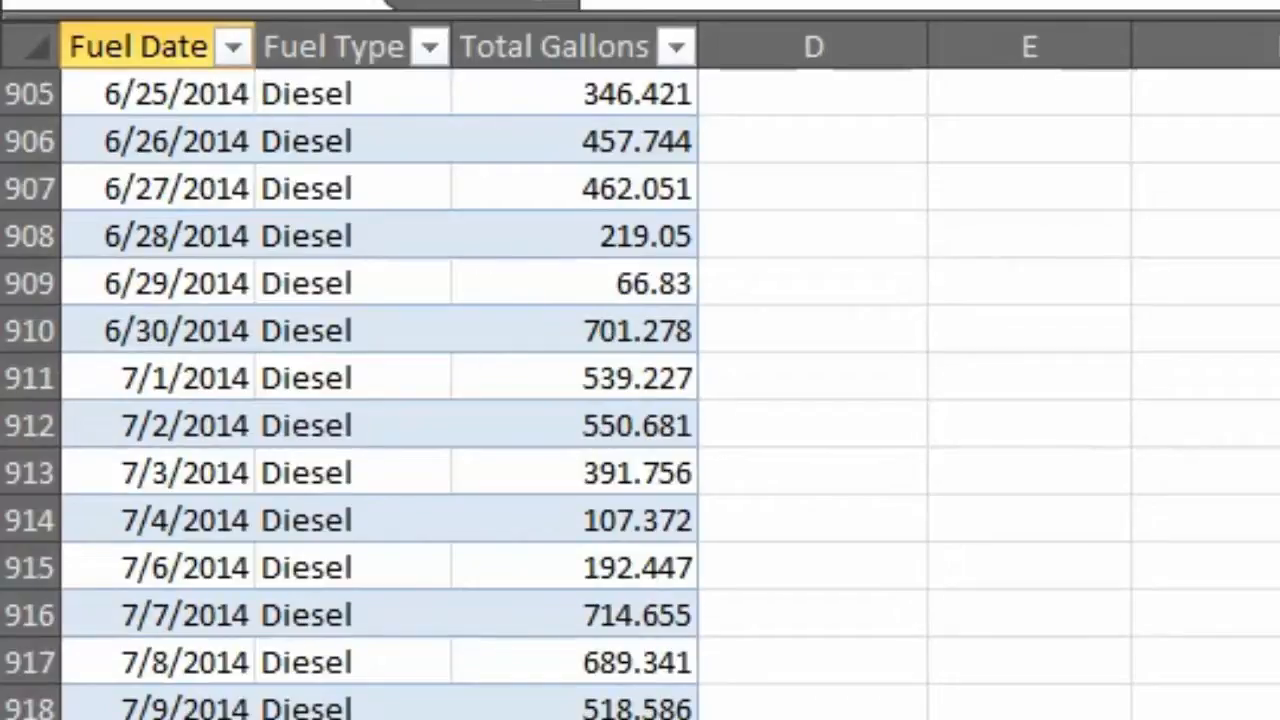
left_click(22, 567)
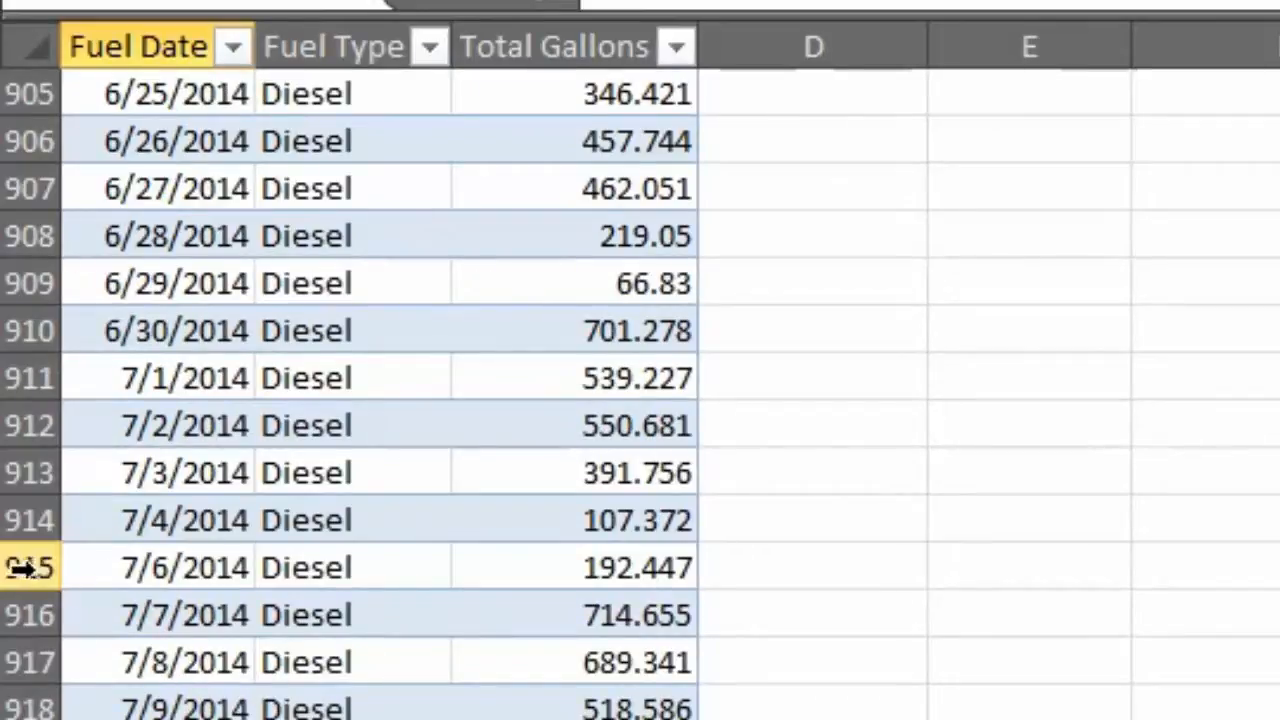
left_click(22, 567)
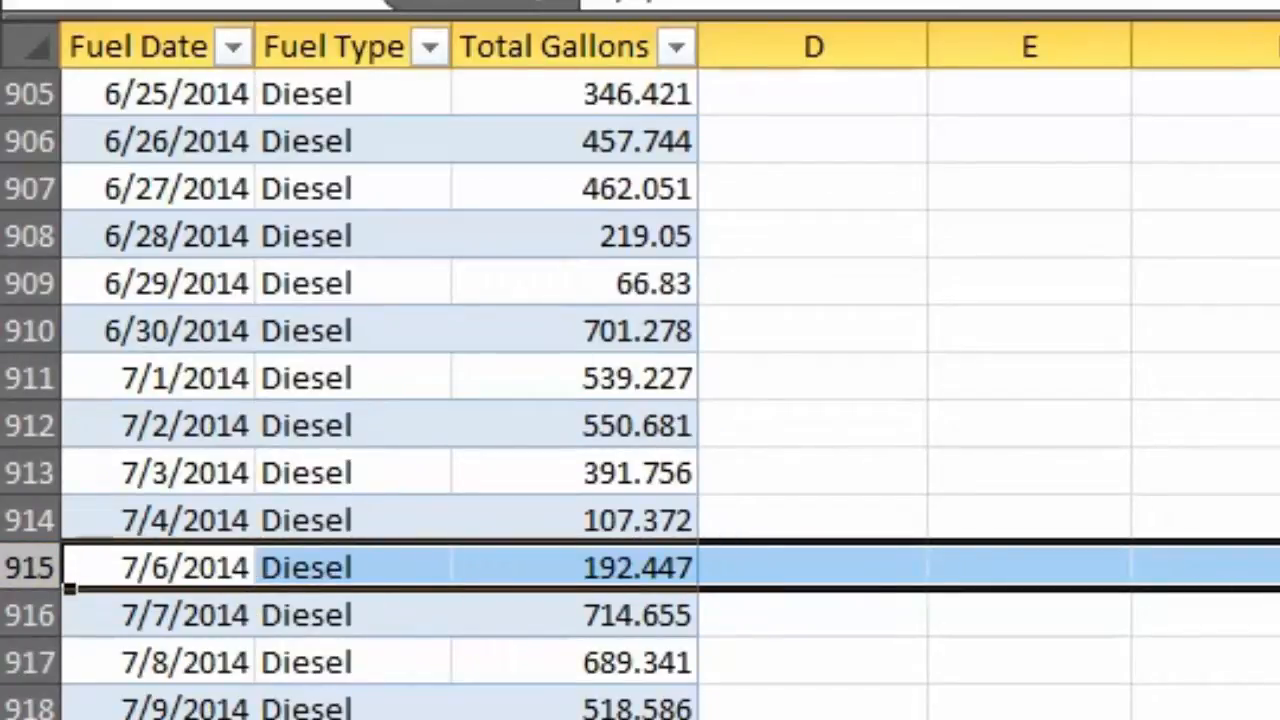
- Examine the daily gallon totals per fuel type from 2013 through the last dates in the table
scroll(380, 390, "down", 4)
scroll(380, 390, "up", 13)
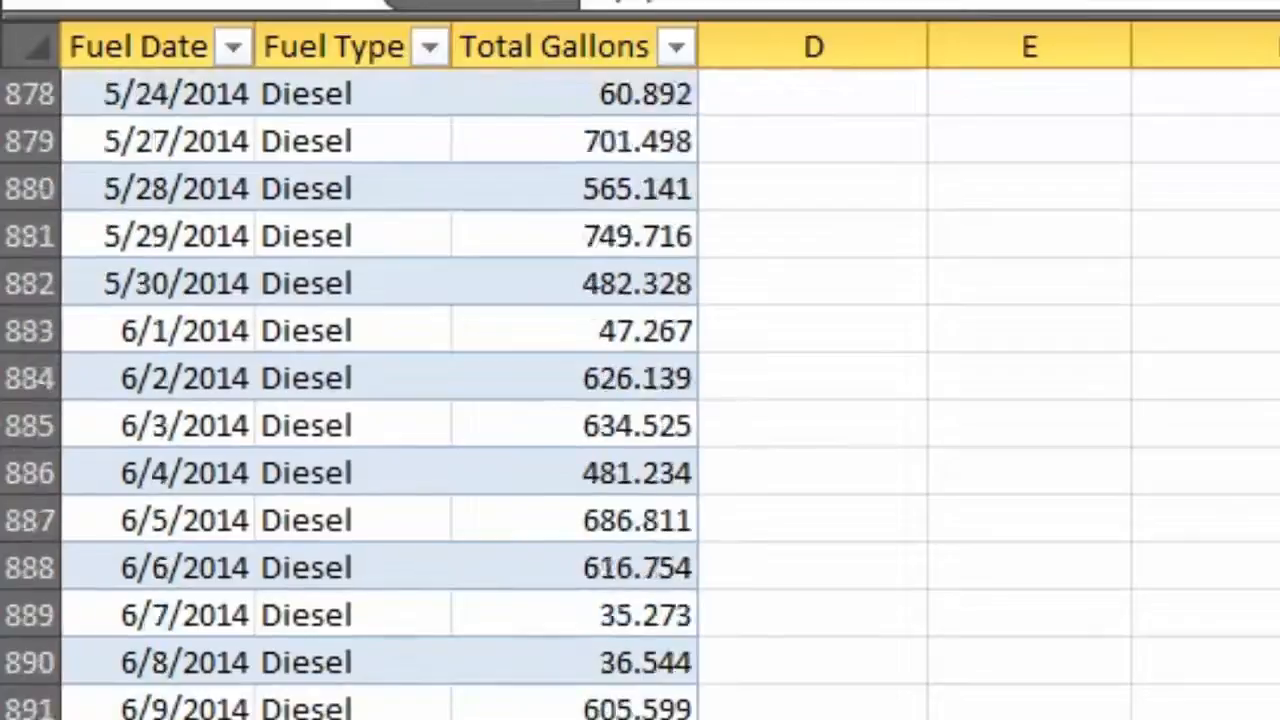
scroll(414, 446, "up", 3)
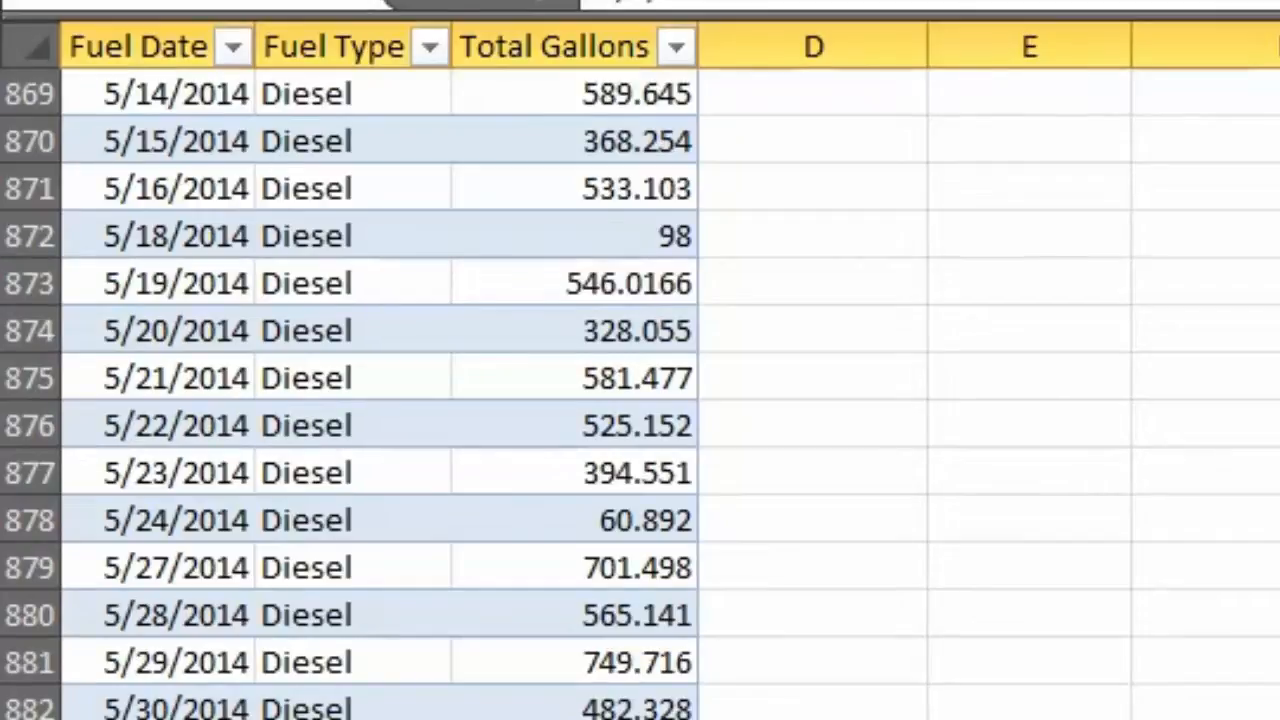
scroll(380, 400, "up", 20)
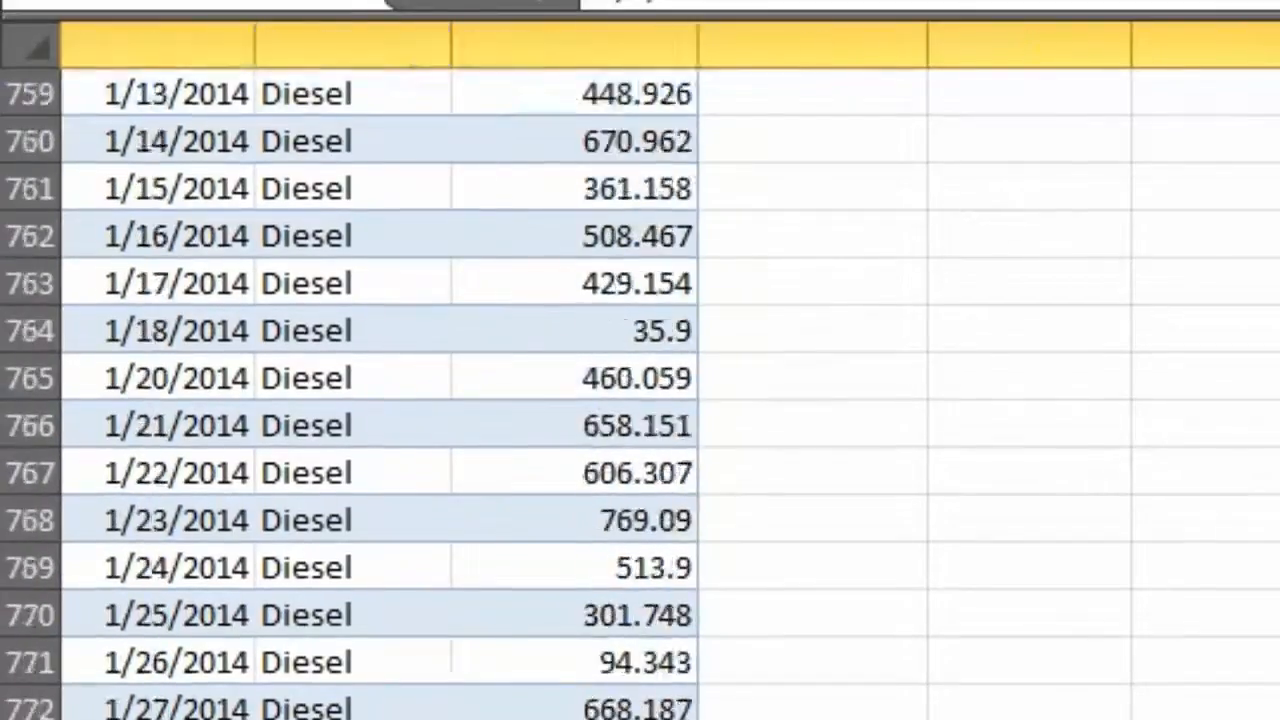
scroll(380, 400, "up", 20)
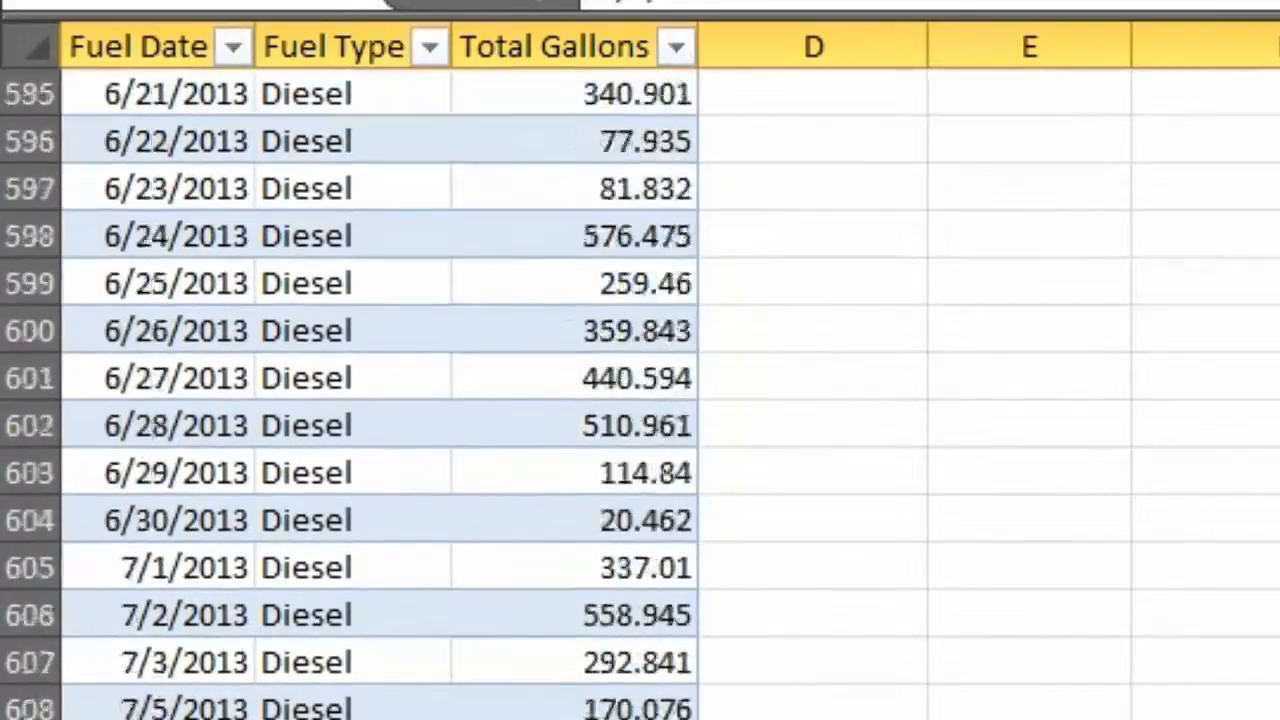
scroll(380, 400, "up", 9)
scroll(380, 400, "down", 20)
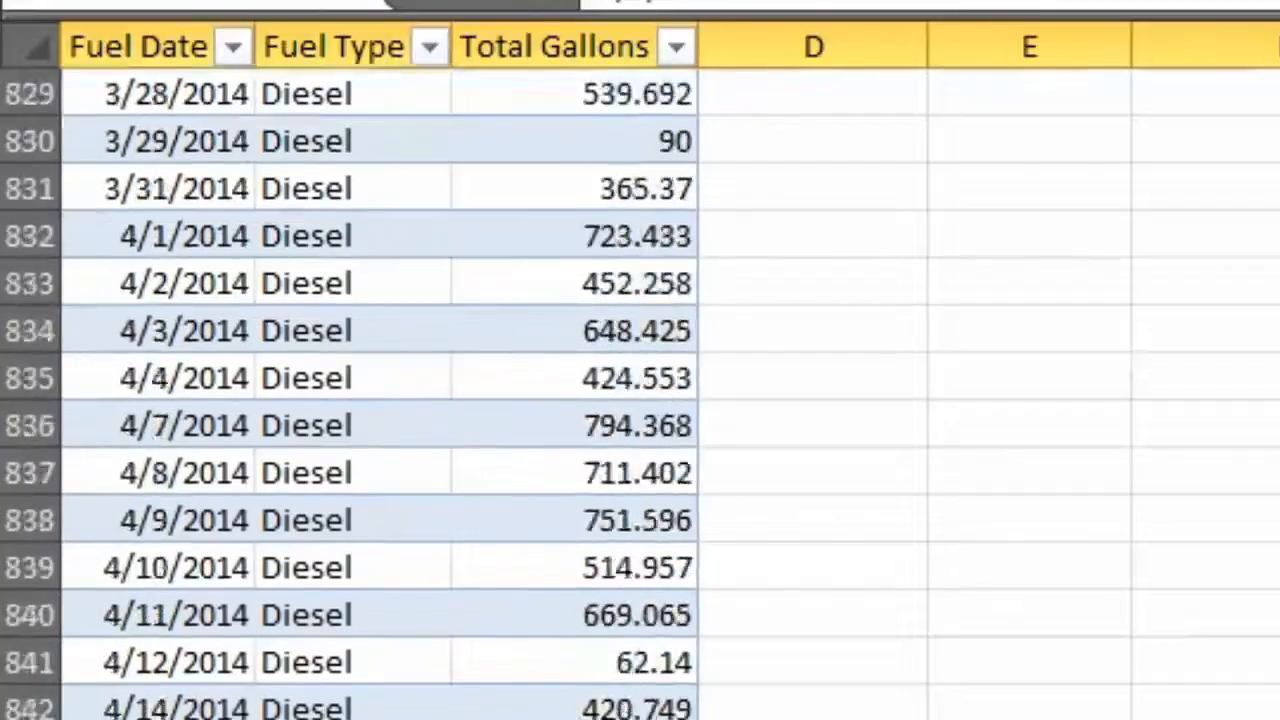
scroll(380, 400, "down", 14)
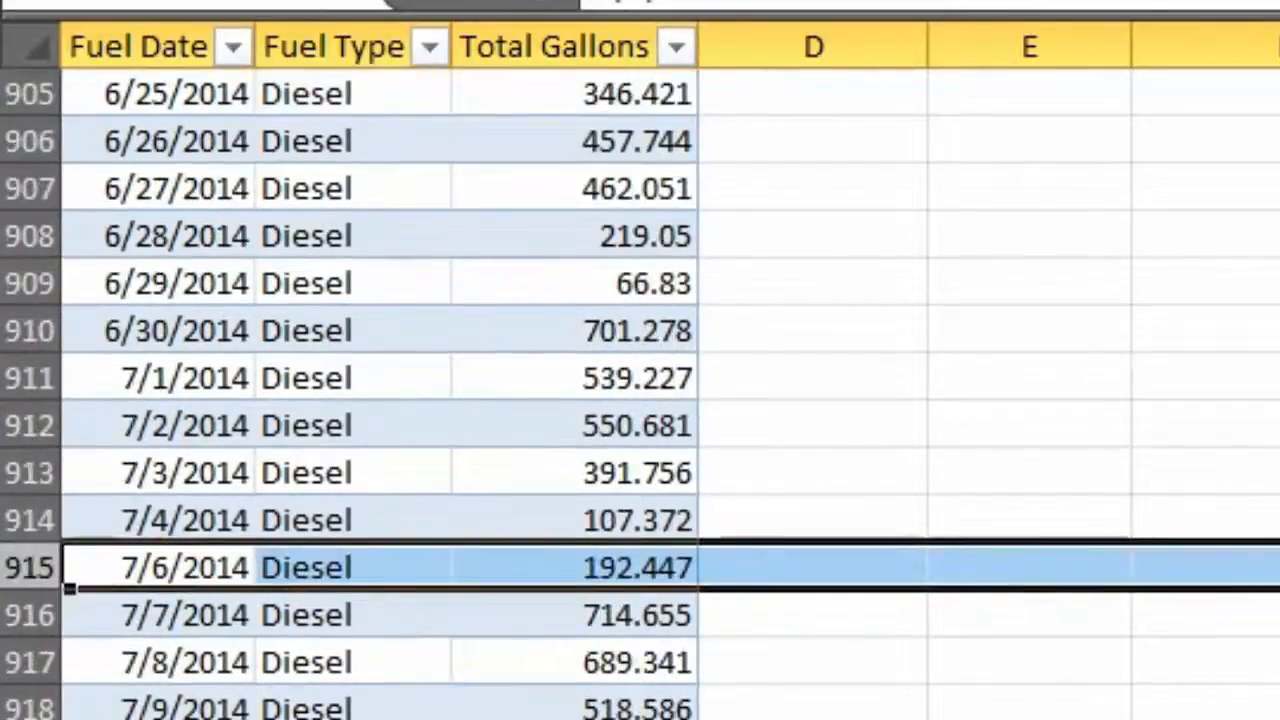
scroll(380, 400, "down", 4)
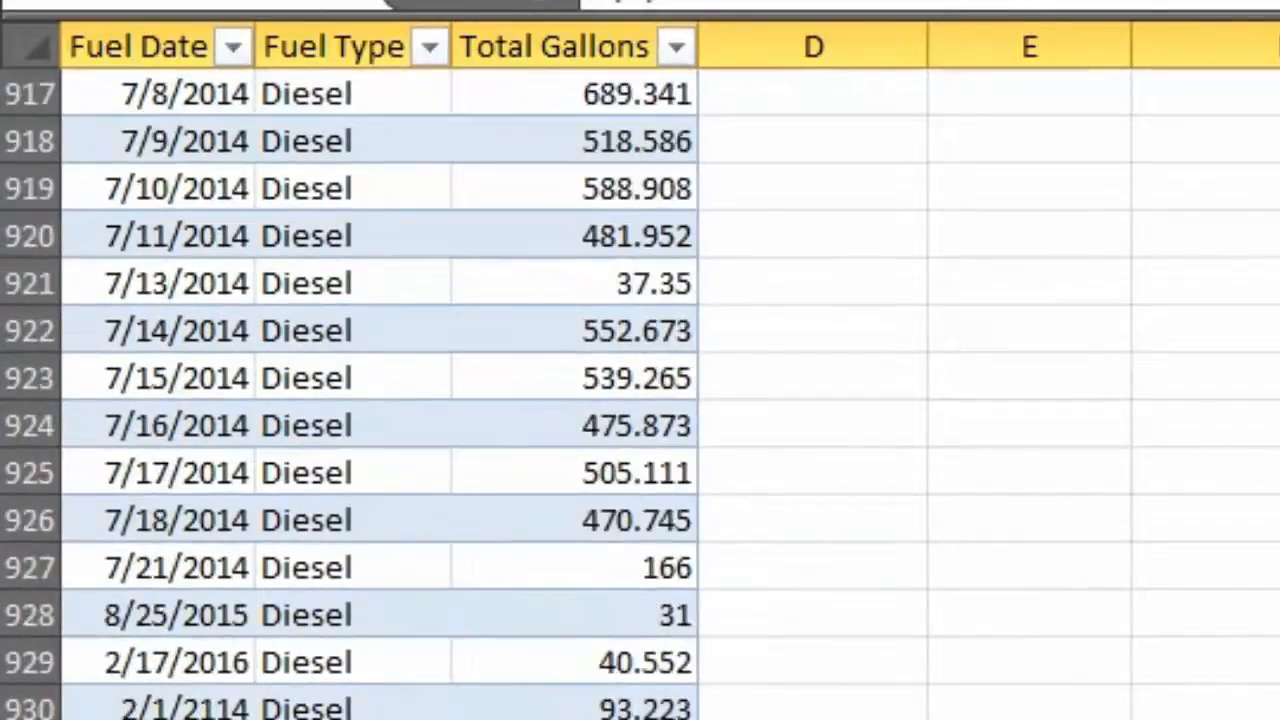
- Filter the Fuel Date column to show only the February 2016 entries
left_click(237, 50)
key("Escape")
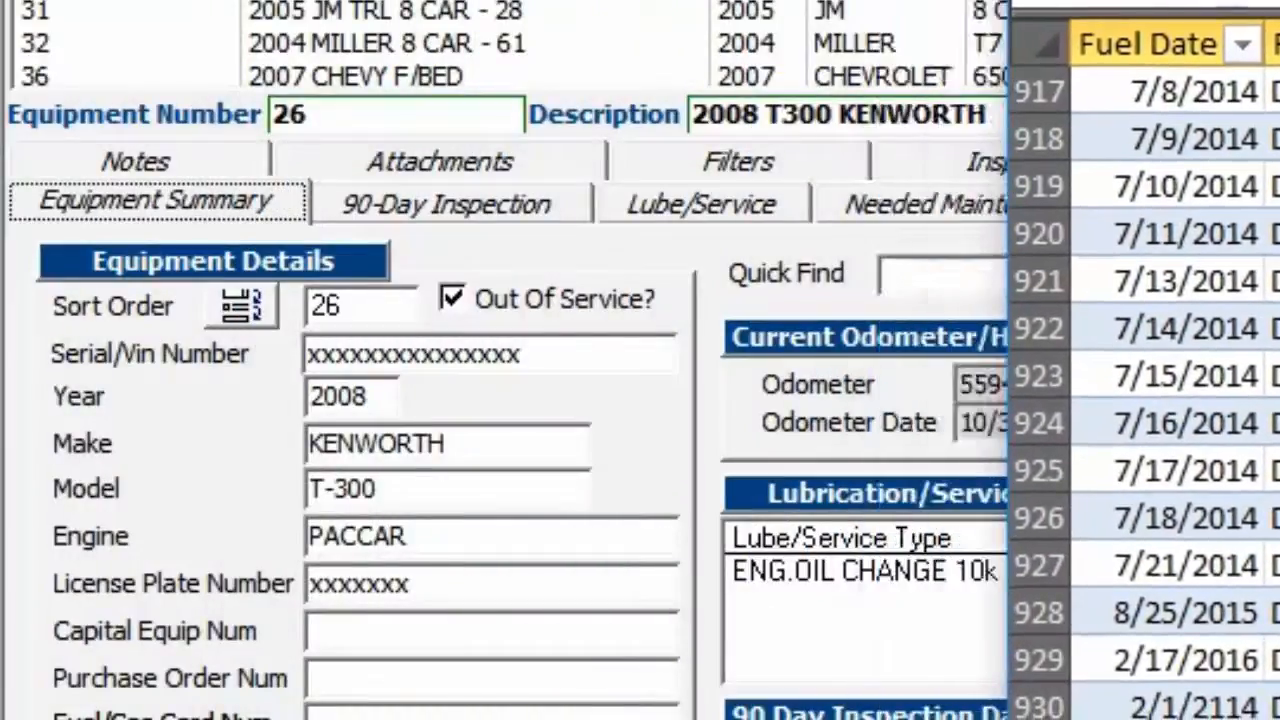
left_click(1242, 45)
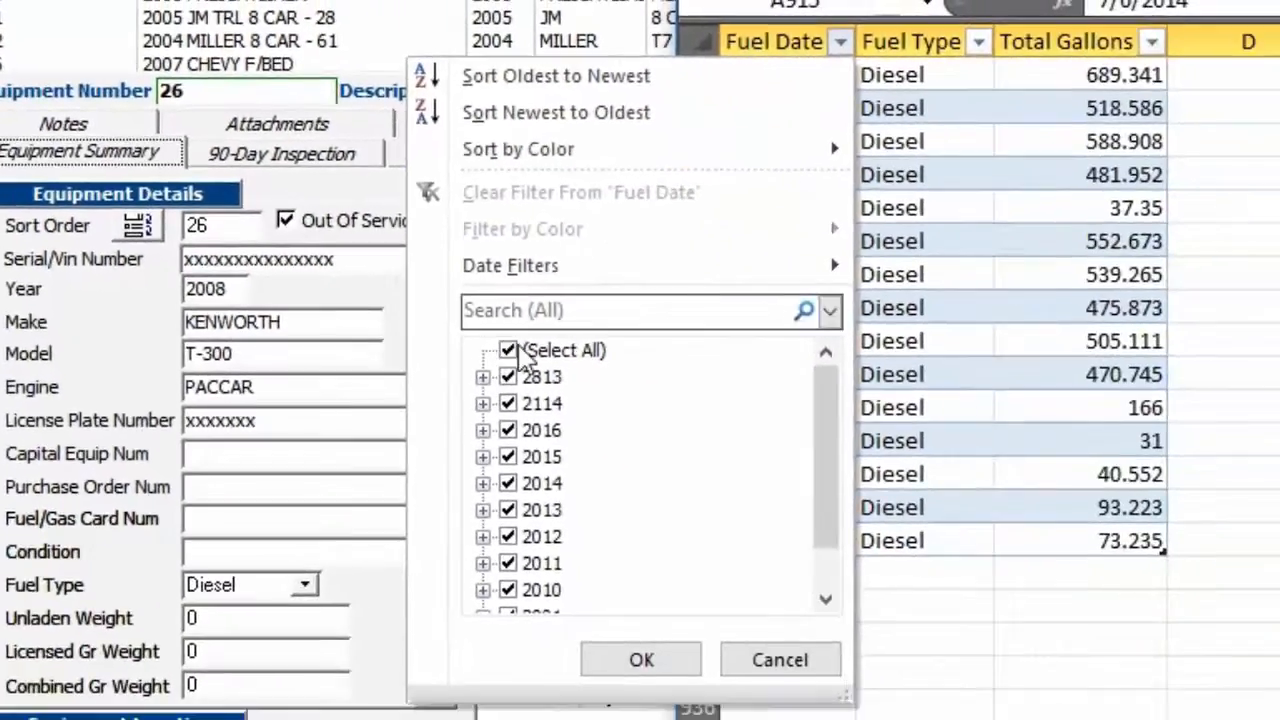
left_click(522, 352)
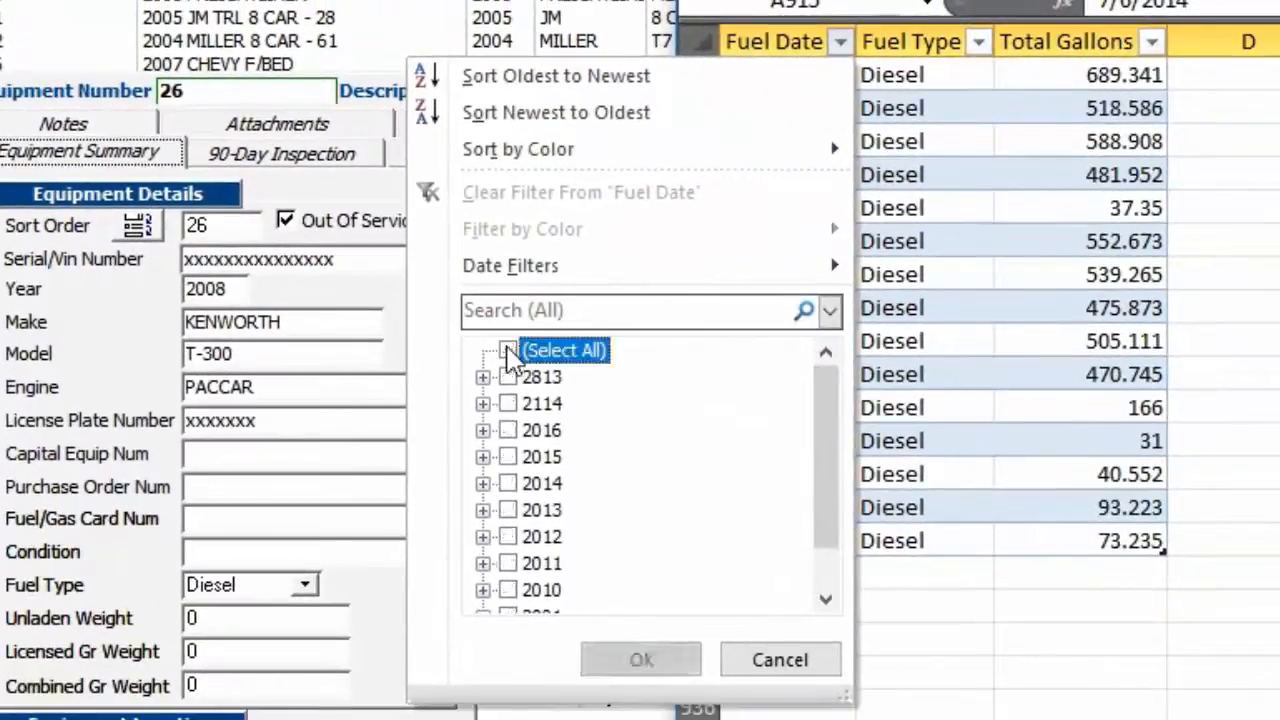
left_click_drag(830, 403, 830, 460)
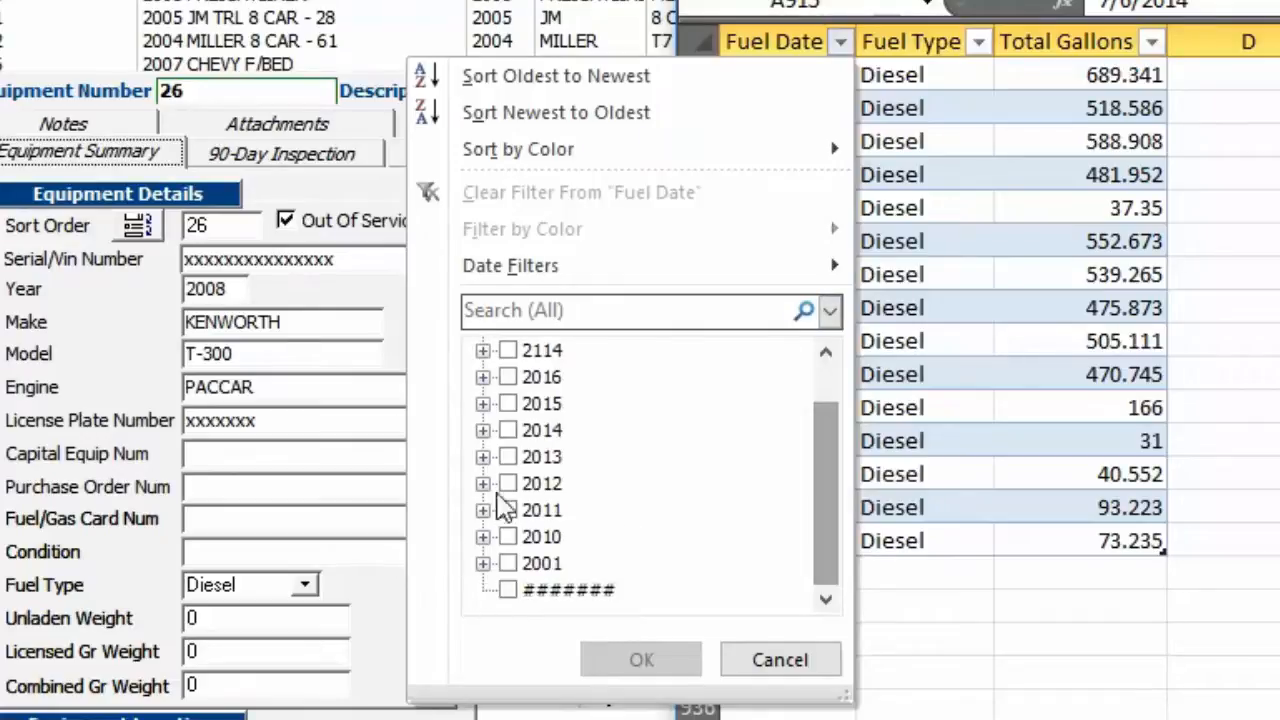
left_click(483, 378)
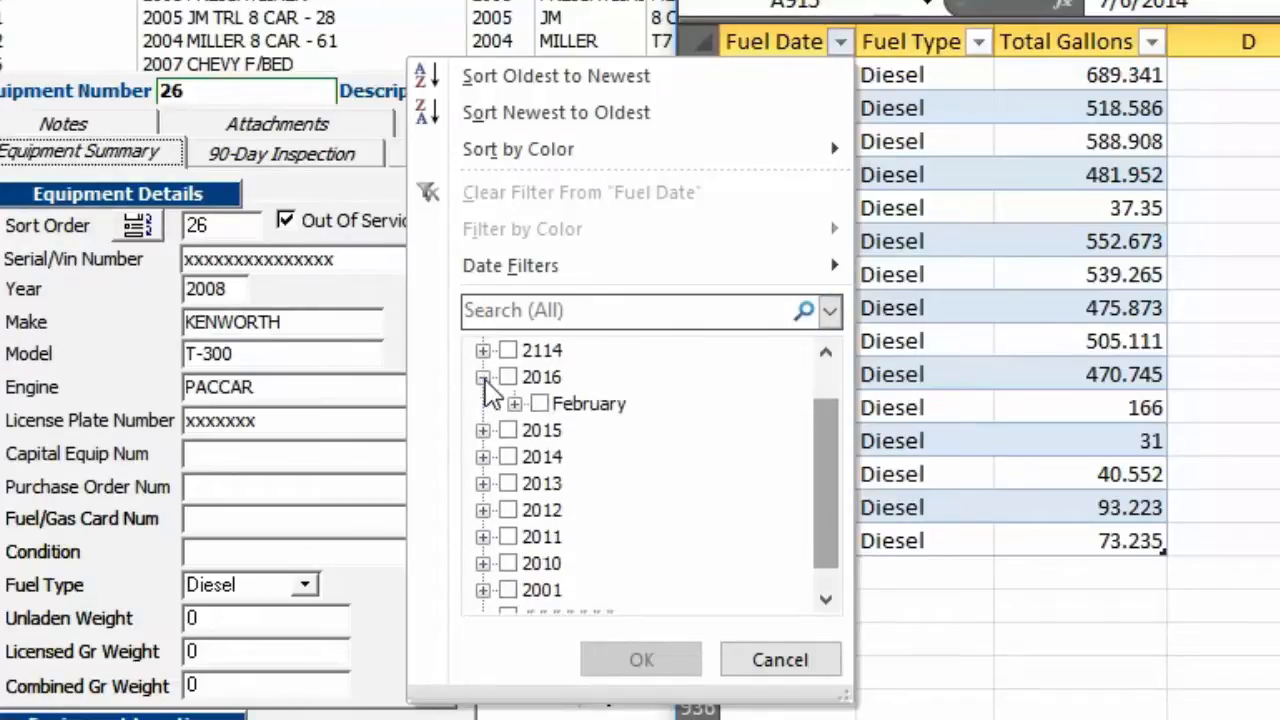
left_click(539, 404)
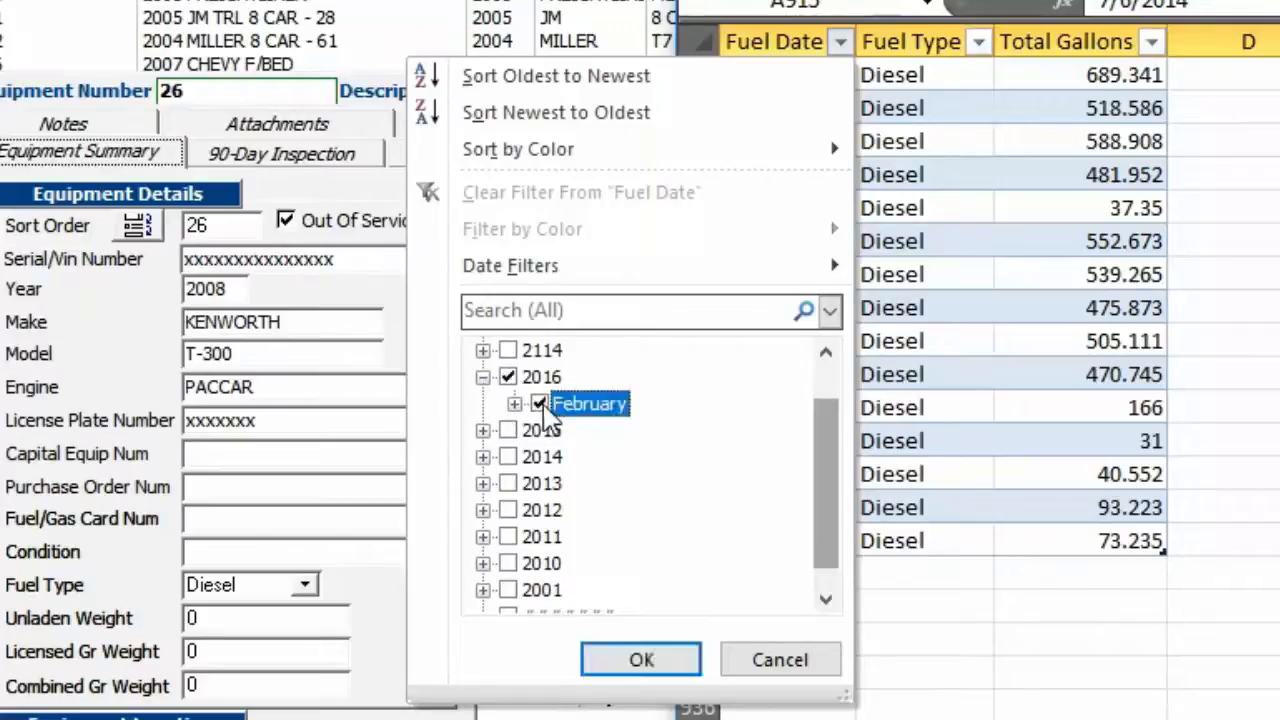
left_click(514, 404)
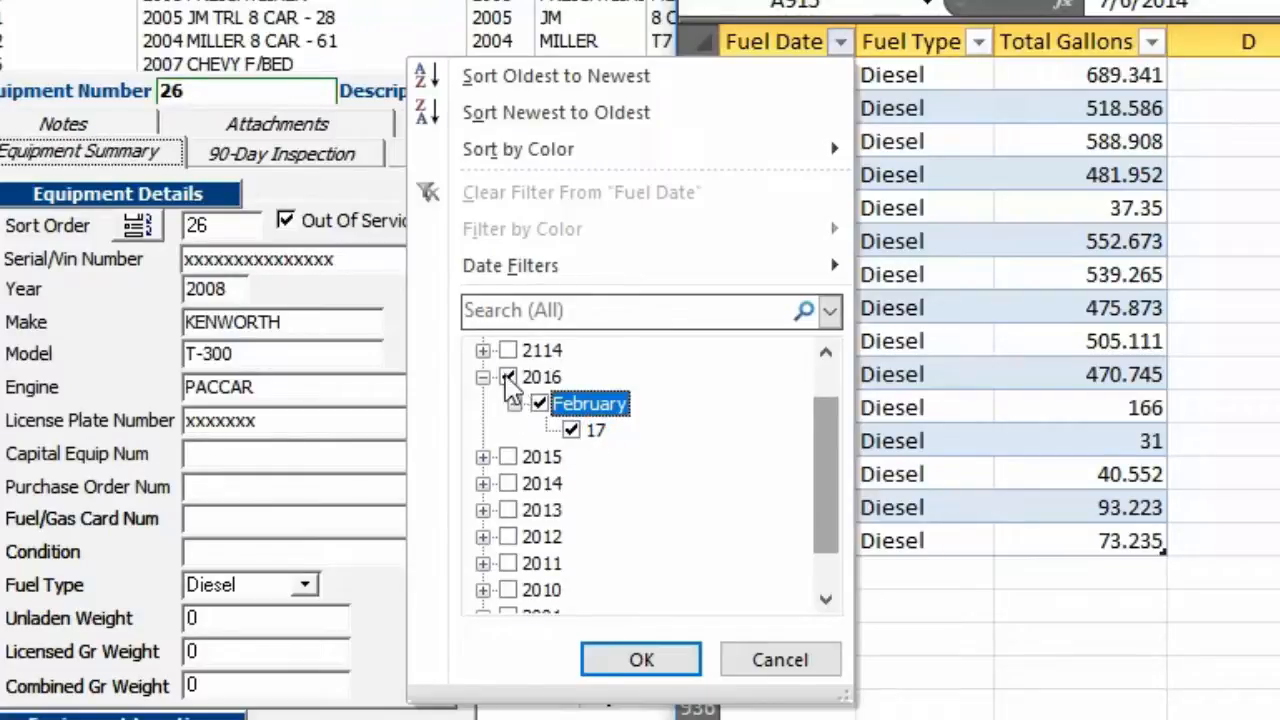
left_click(641, 661)
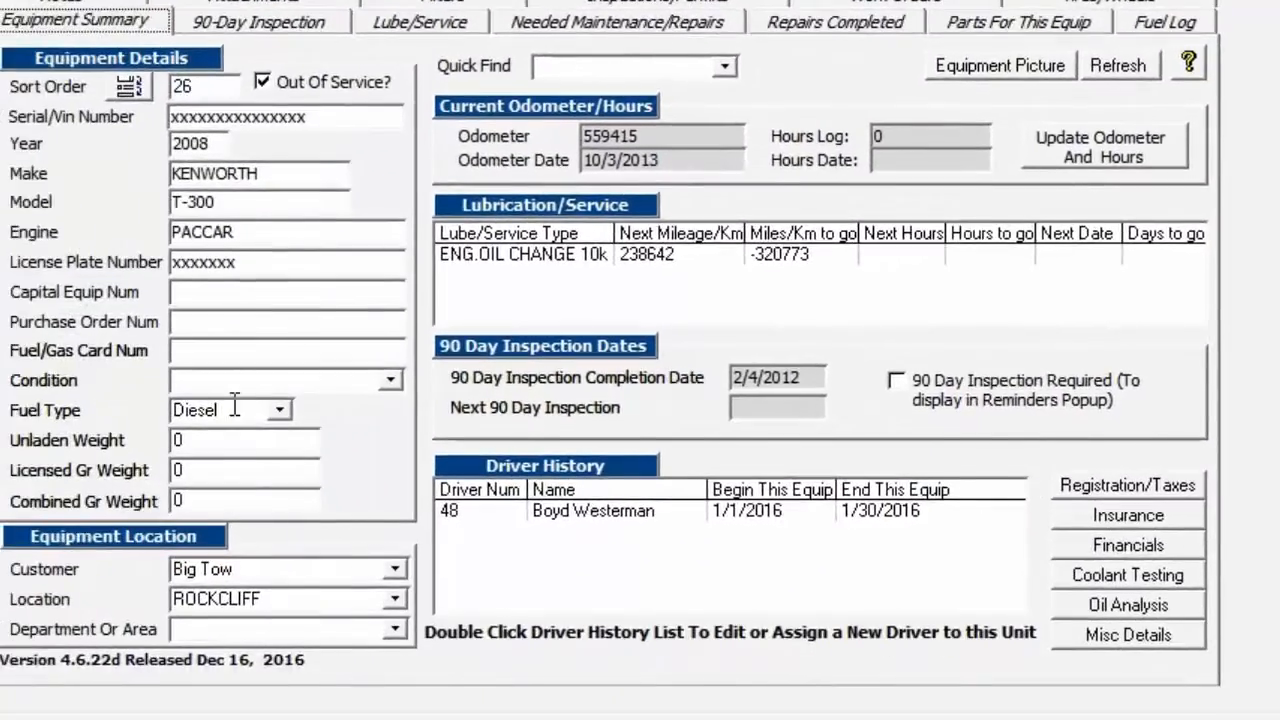
- Switch to TATEMS, check the unit's Fuel Type and its Fuel Log, and return to the Excel fuel report
double_click(214, 408)
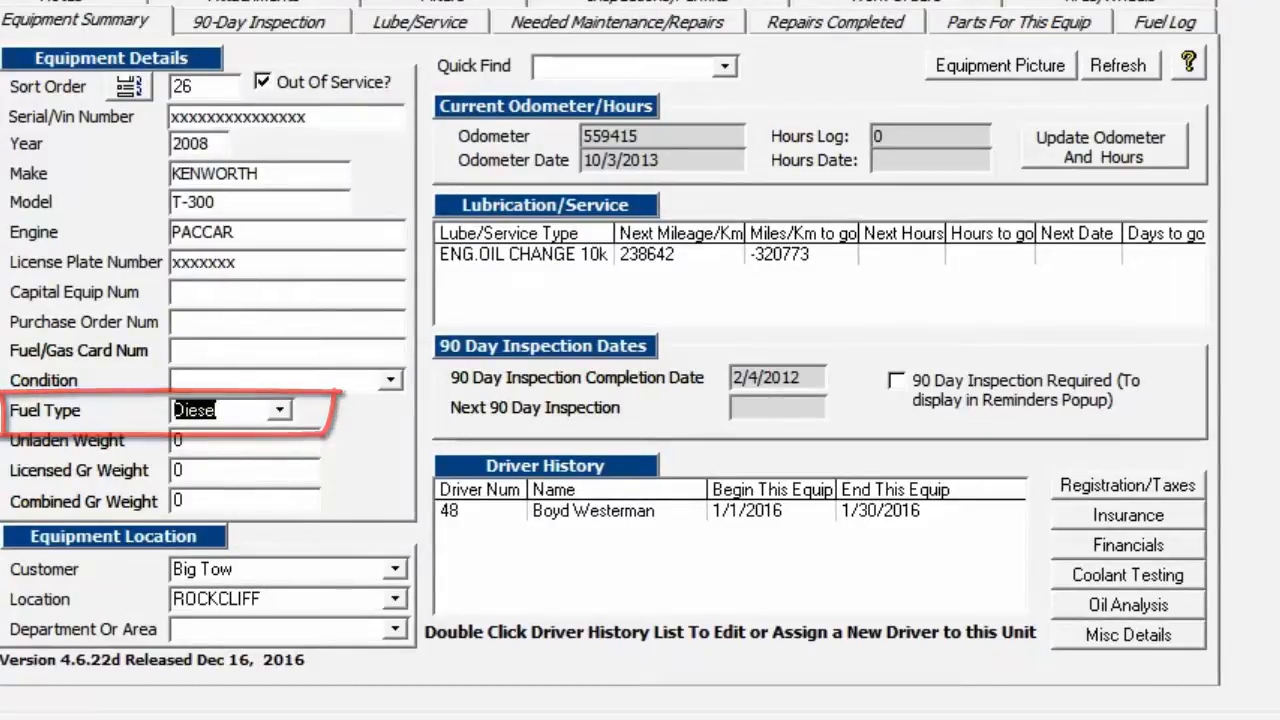
left_click(1168, 20)
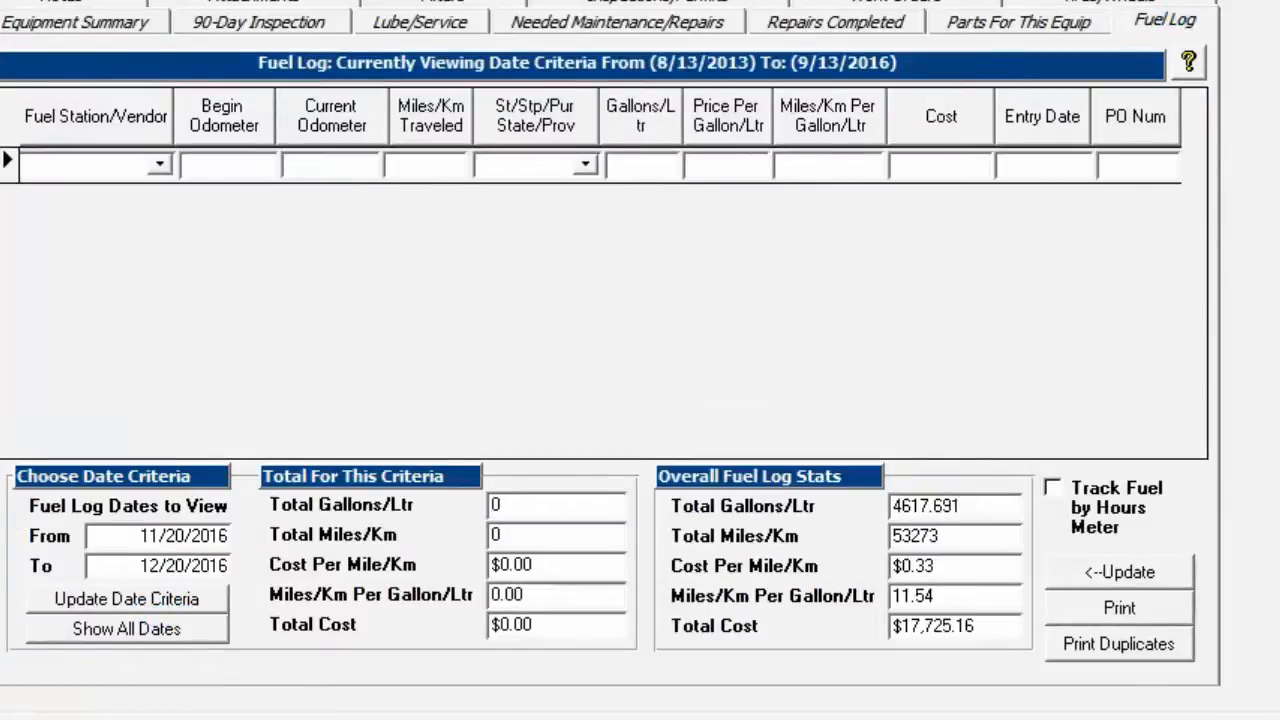
key("alt+Tab")
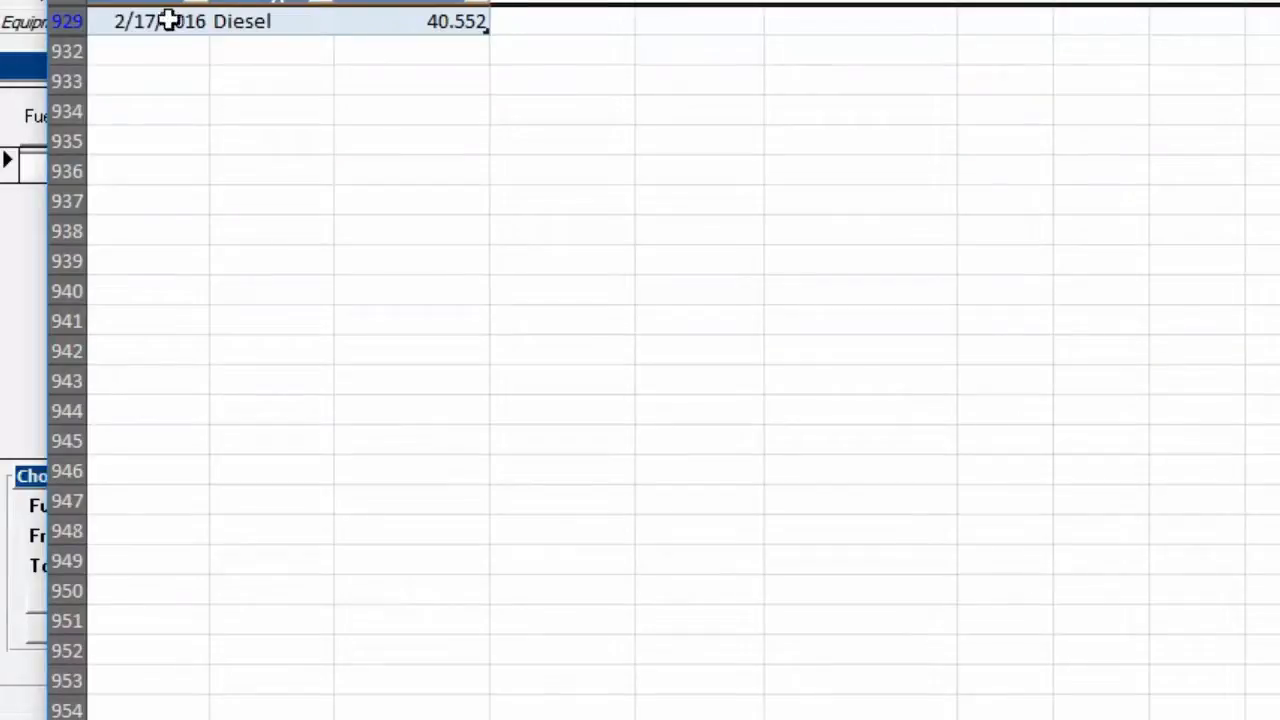
key("alt+Tab")
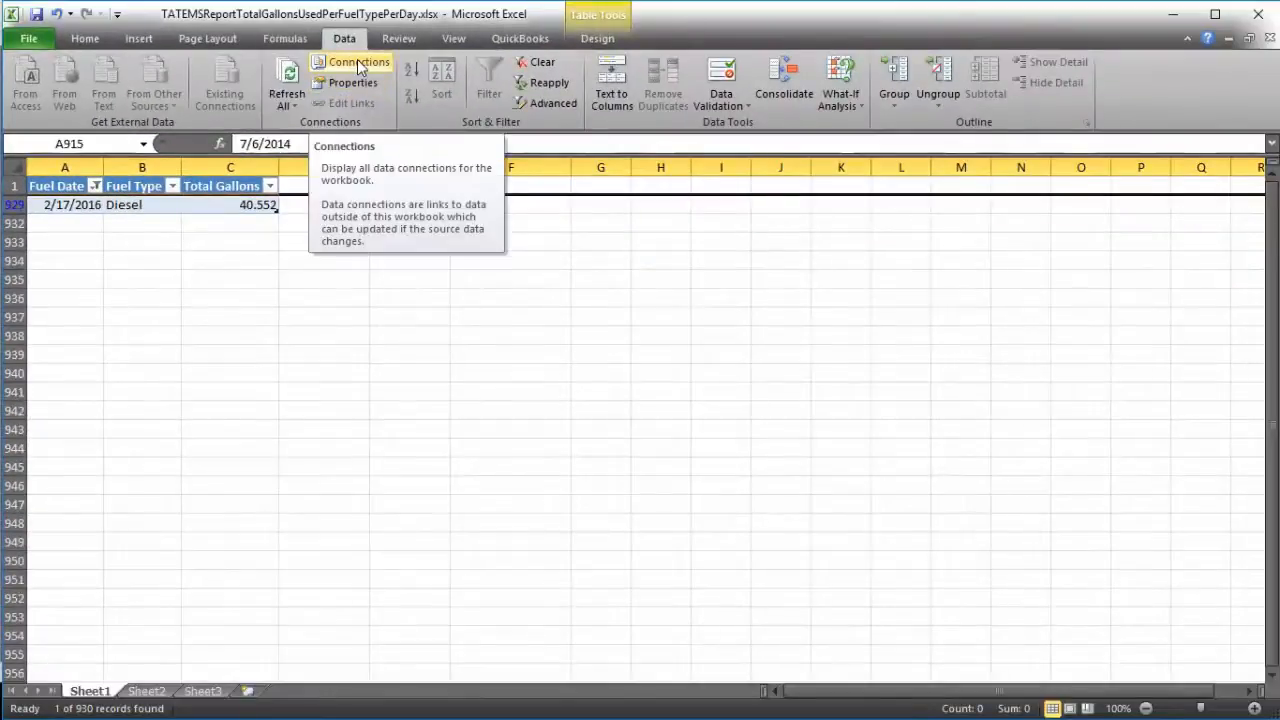
- Create a new blank workbook and start an Access data import from T:\TATEMS\tatems2005be.mdb
right_click(194, 719)
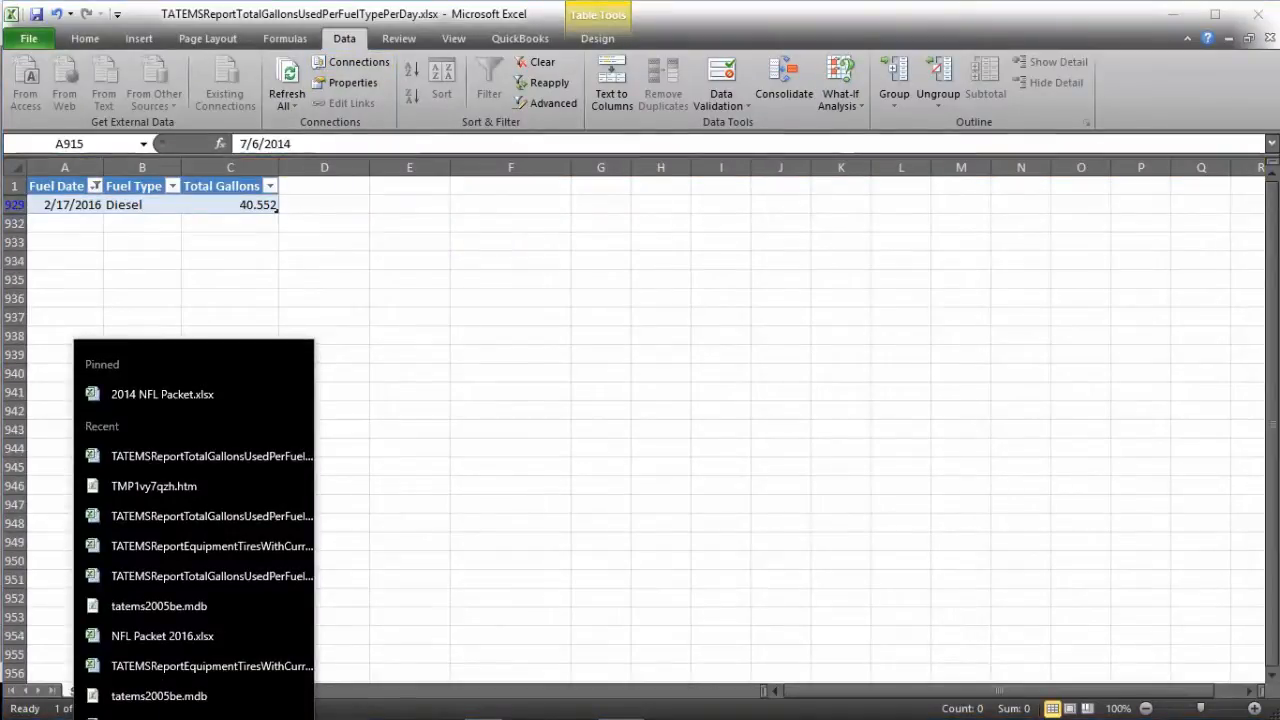
left_click(194, 719)
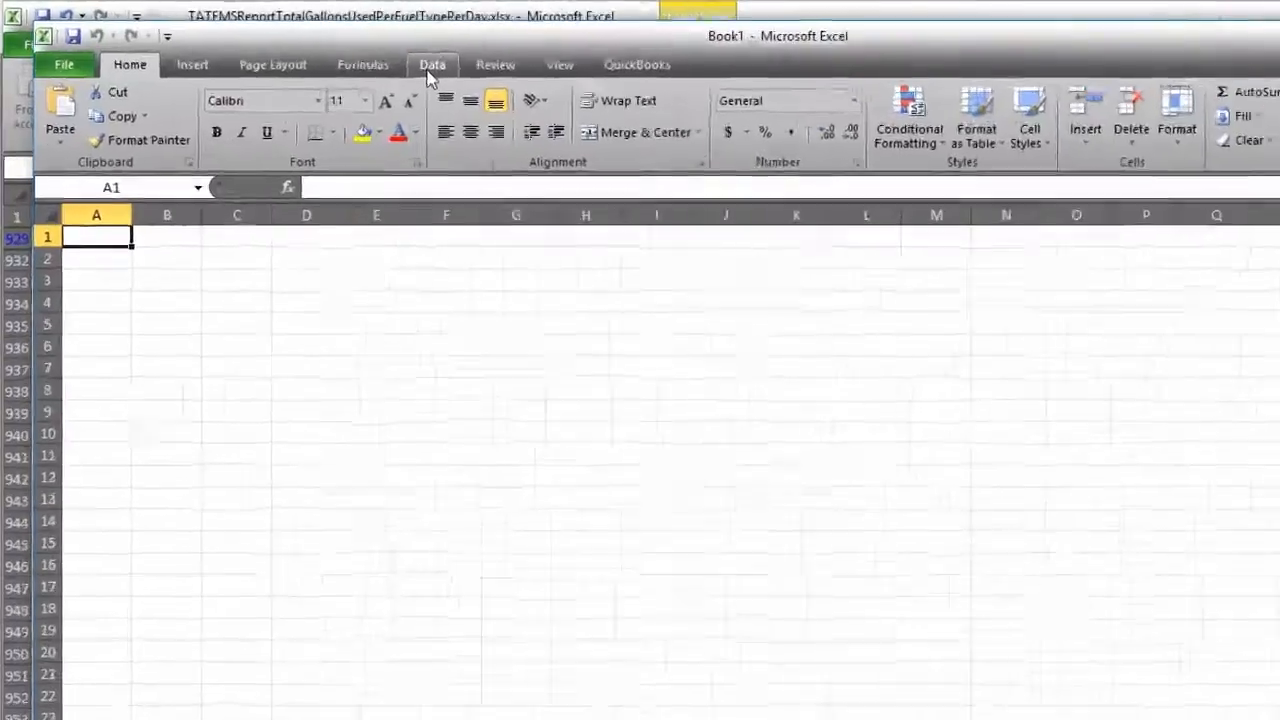
left_click(431, 68)
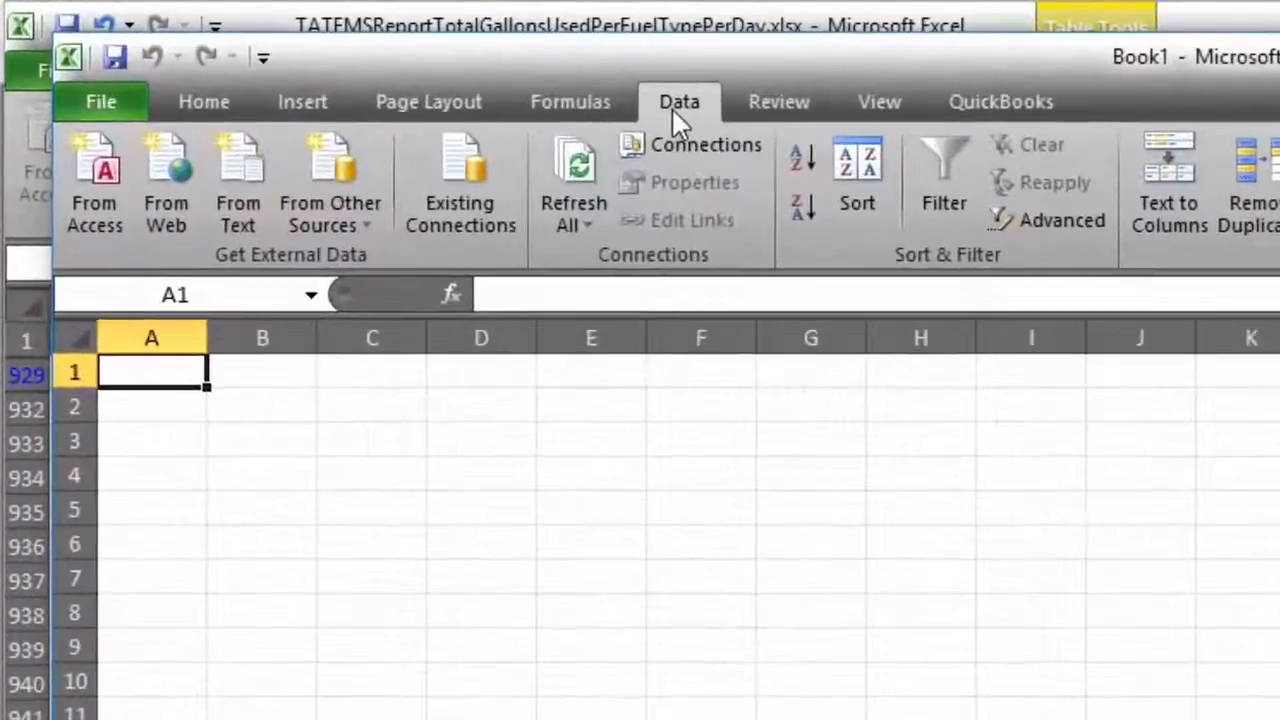
left_click(100, 180)
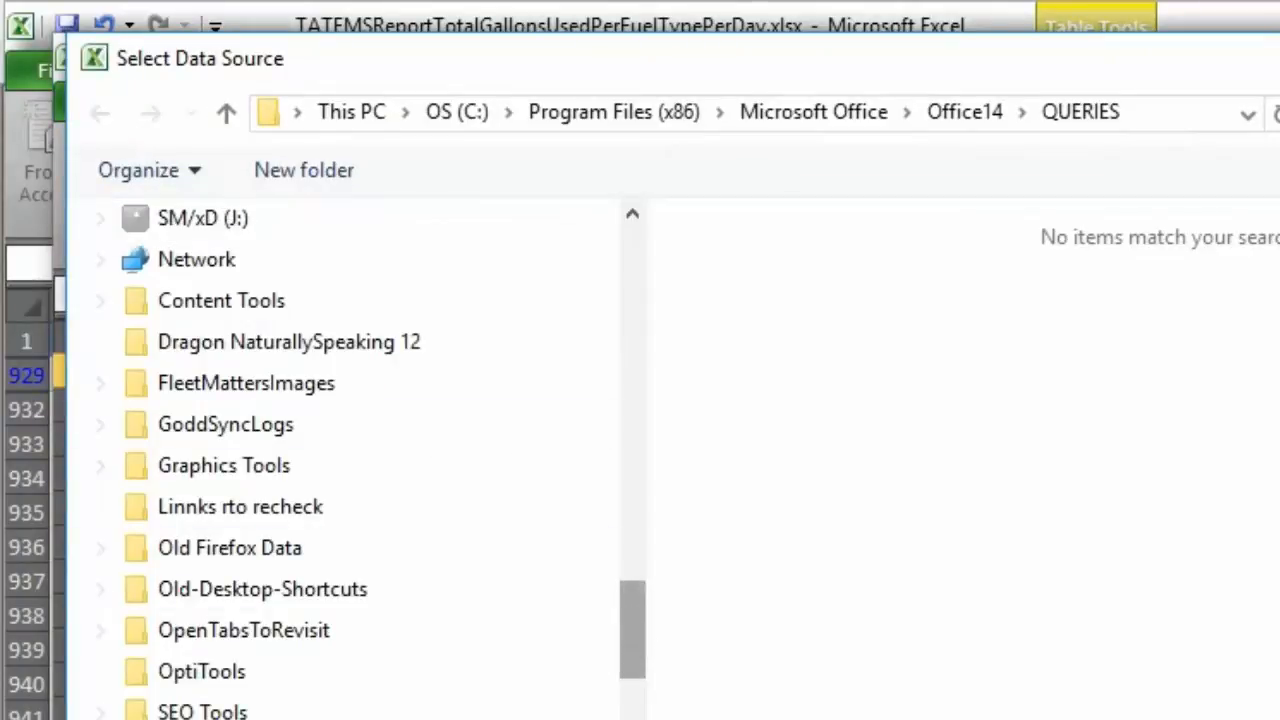
right_click(262, 570)
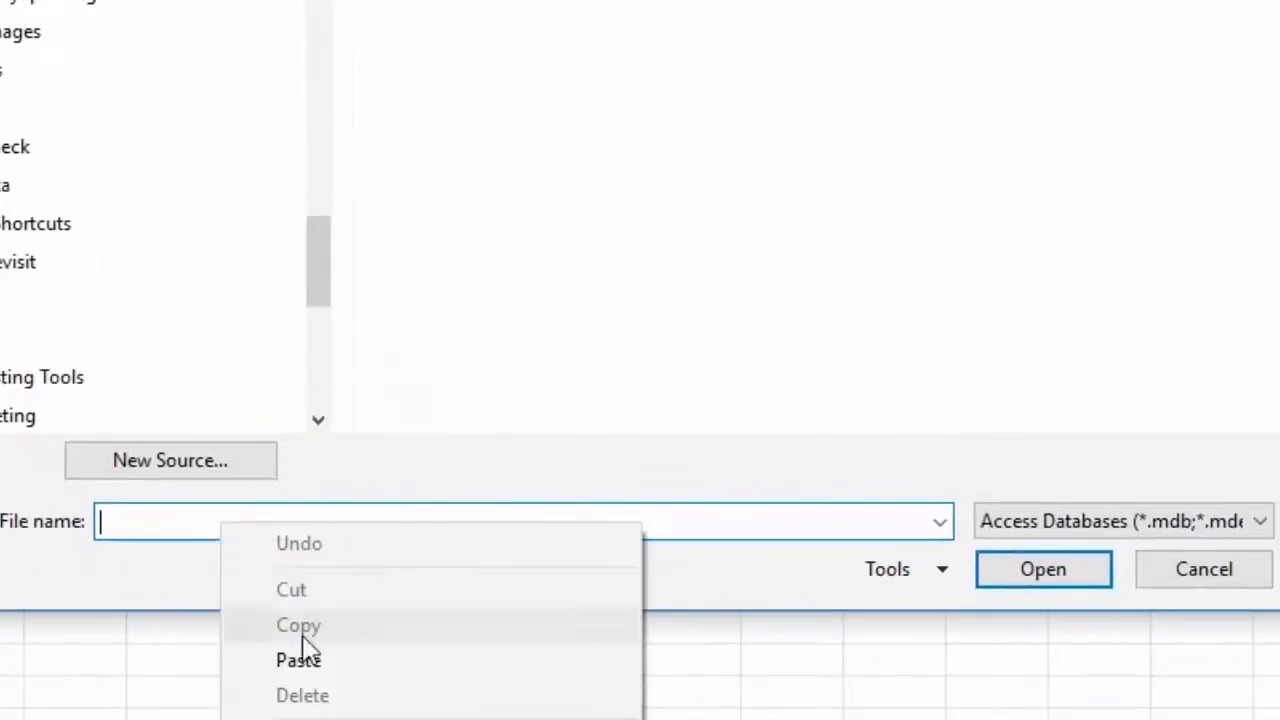
left_click(318, 660)
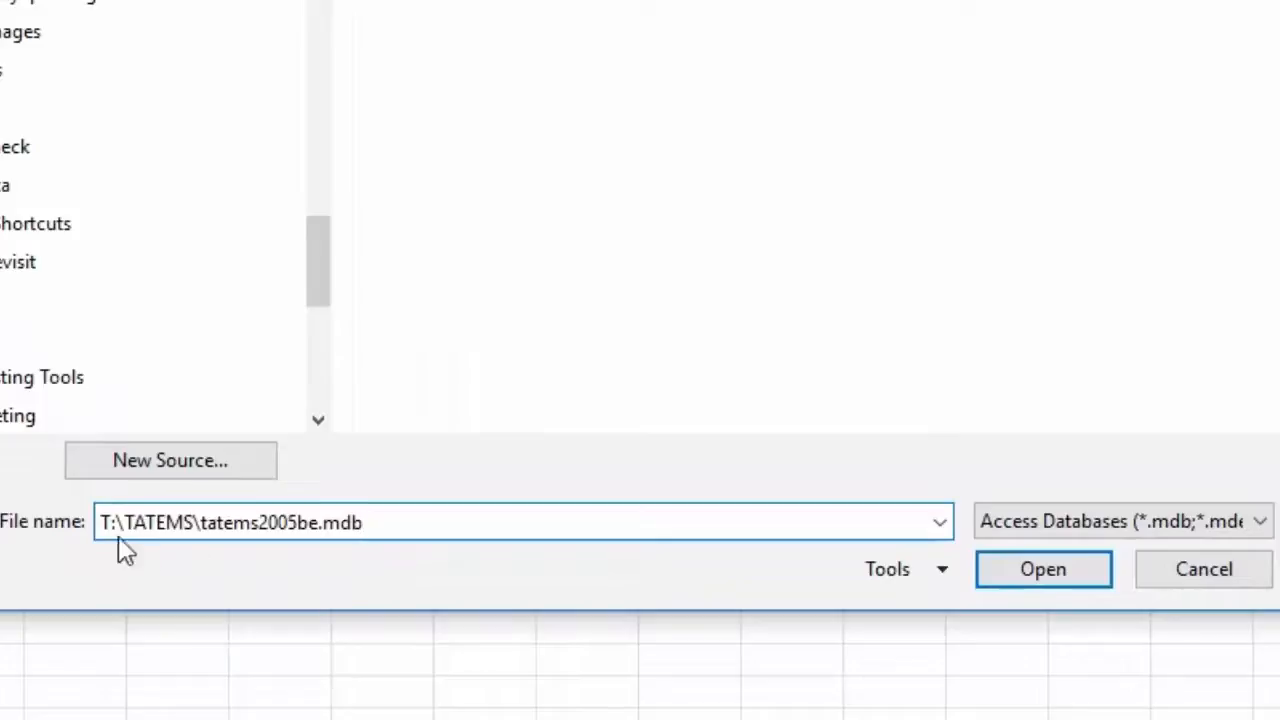
left_click_drag(389, 526, 71, 527)
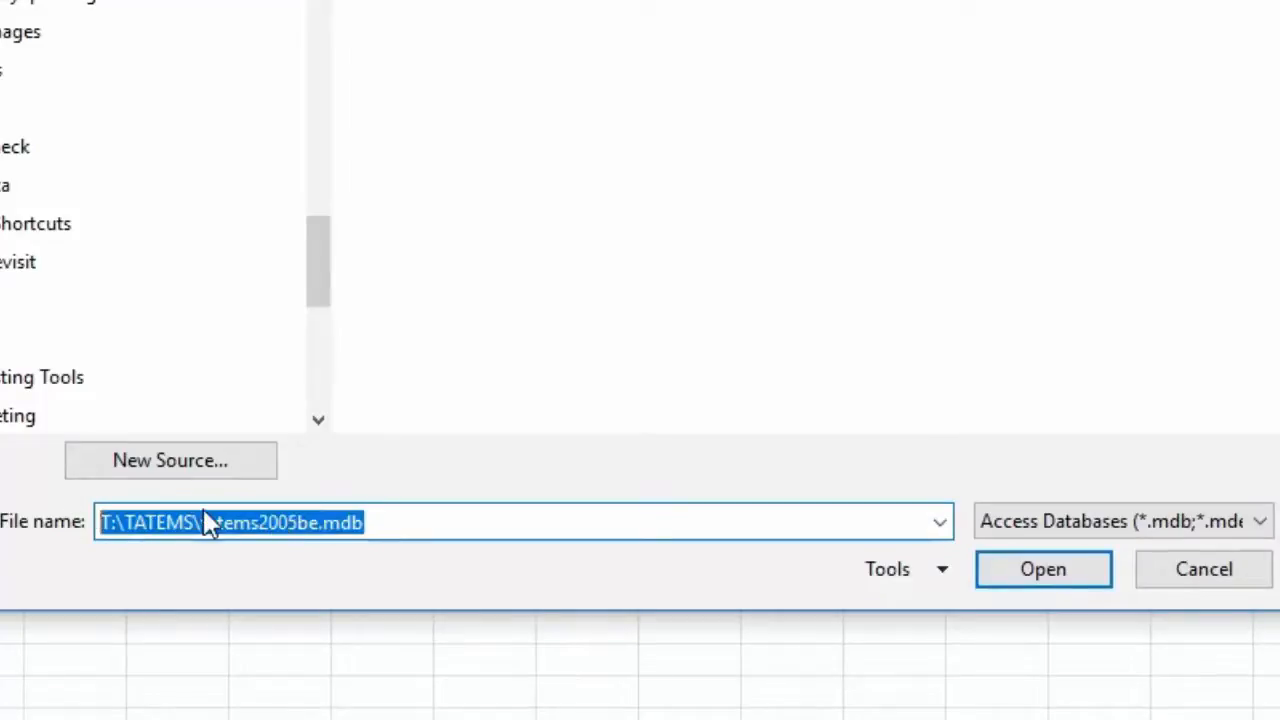
left_click(1046, 583)
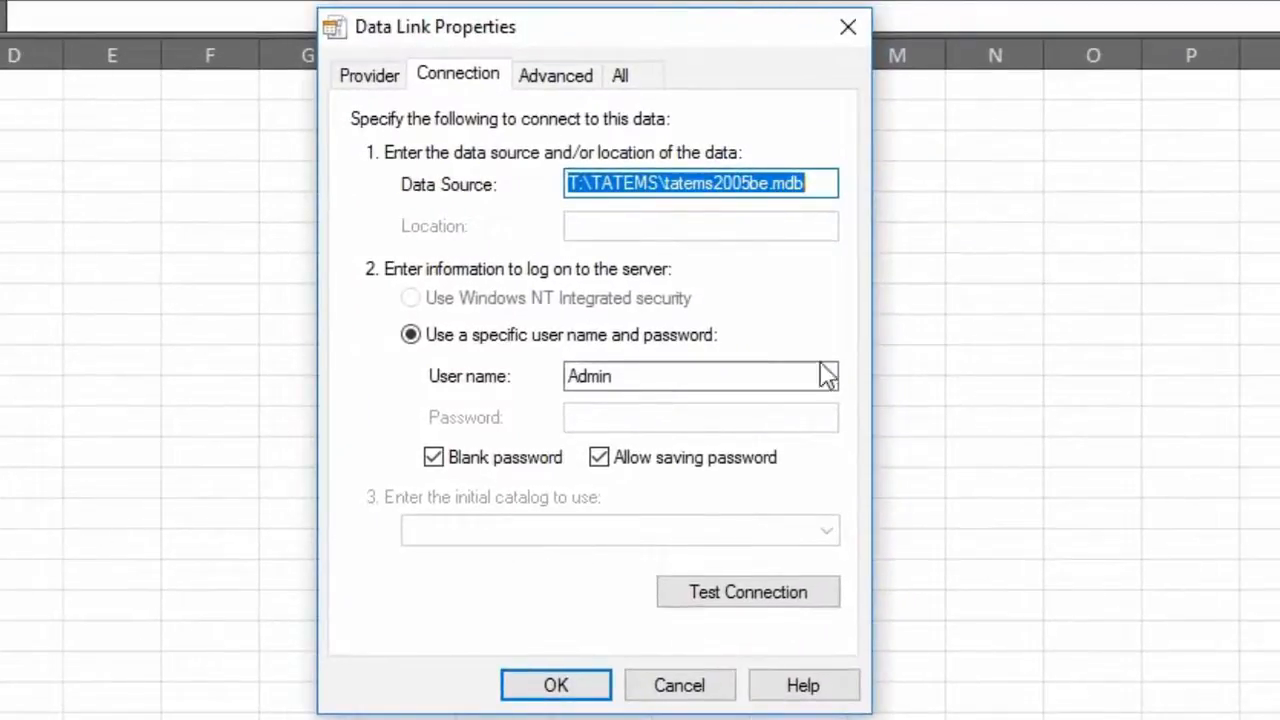
- Change the data link's access permissions from Share Deny Write to Share Deny None and accept the data link properties
left_click(560, 80)
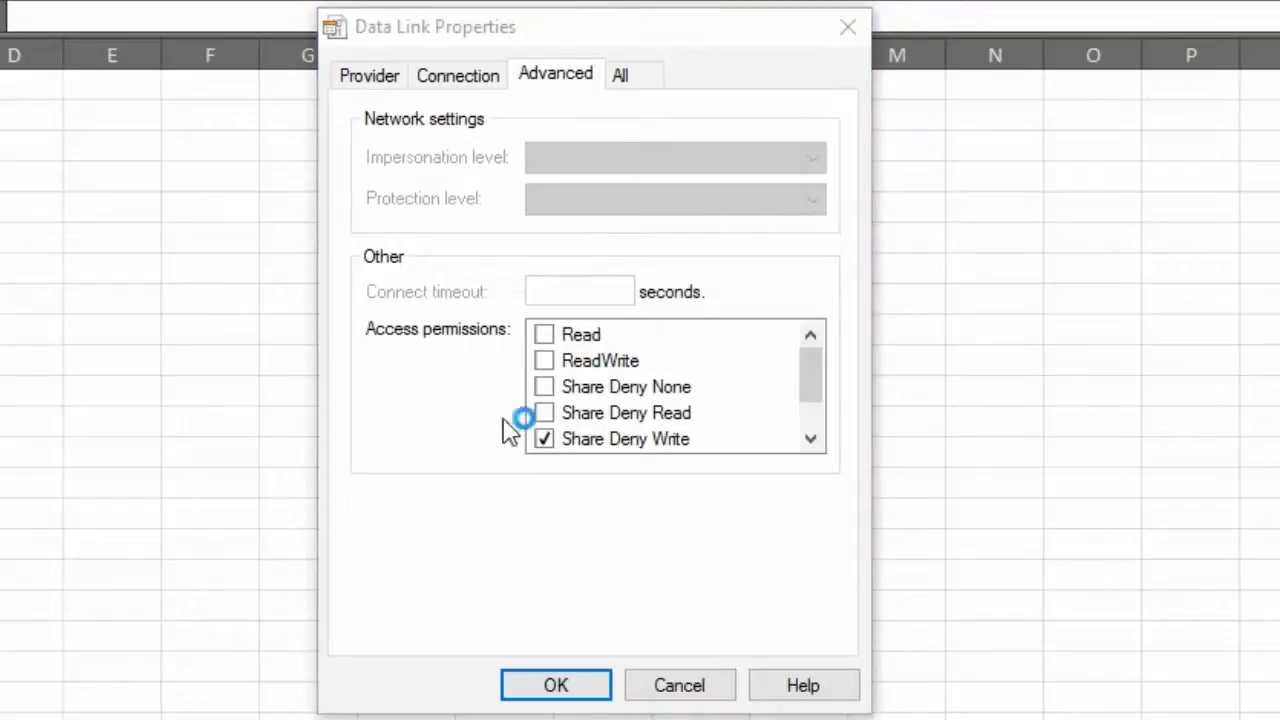
left_click_drag(814, 394, 820, 417)
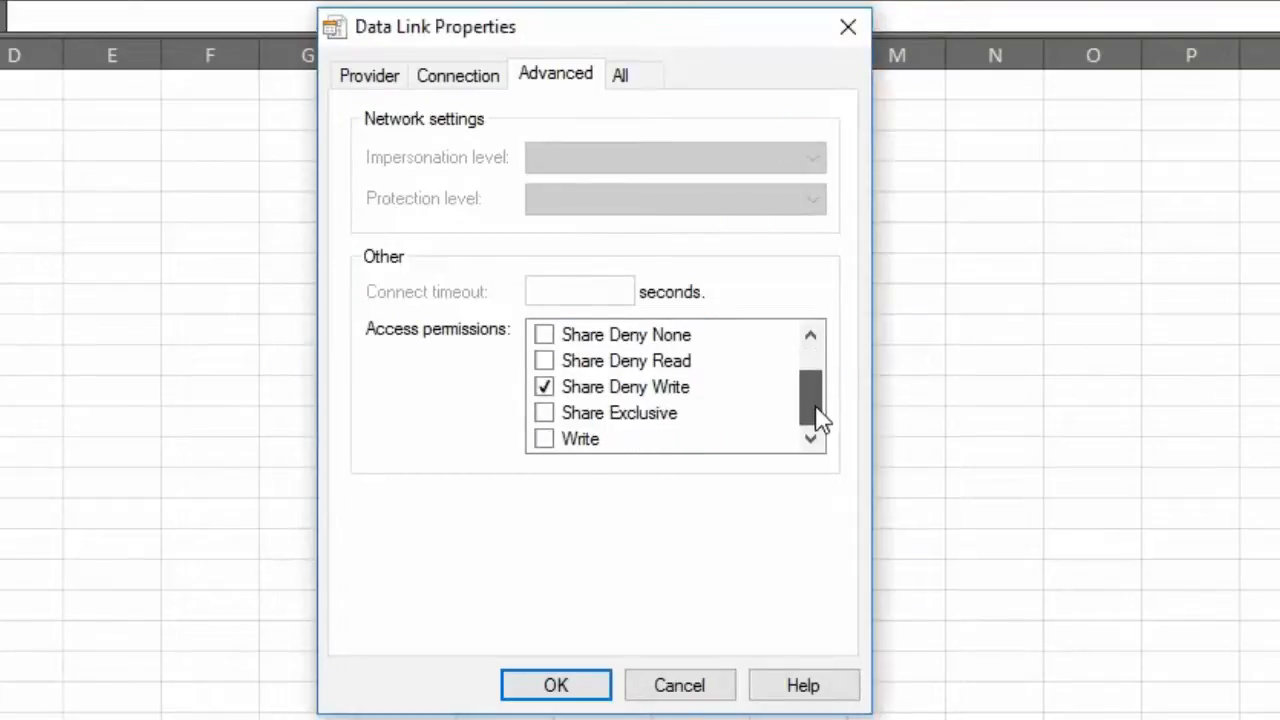
left_click(544, 388)
left_click_drag(813, 395, 813, 368)
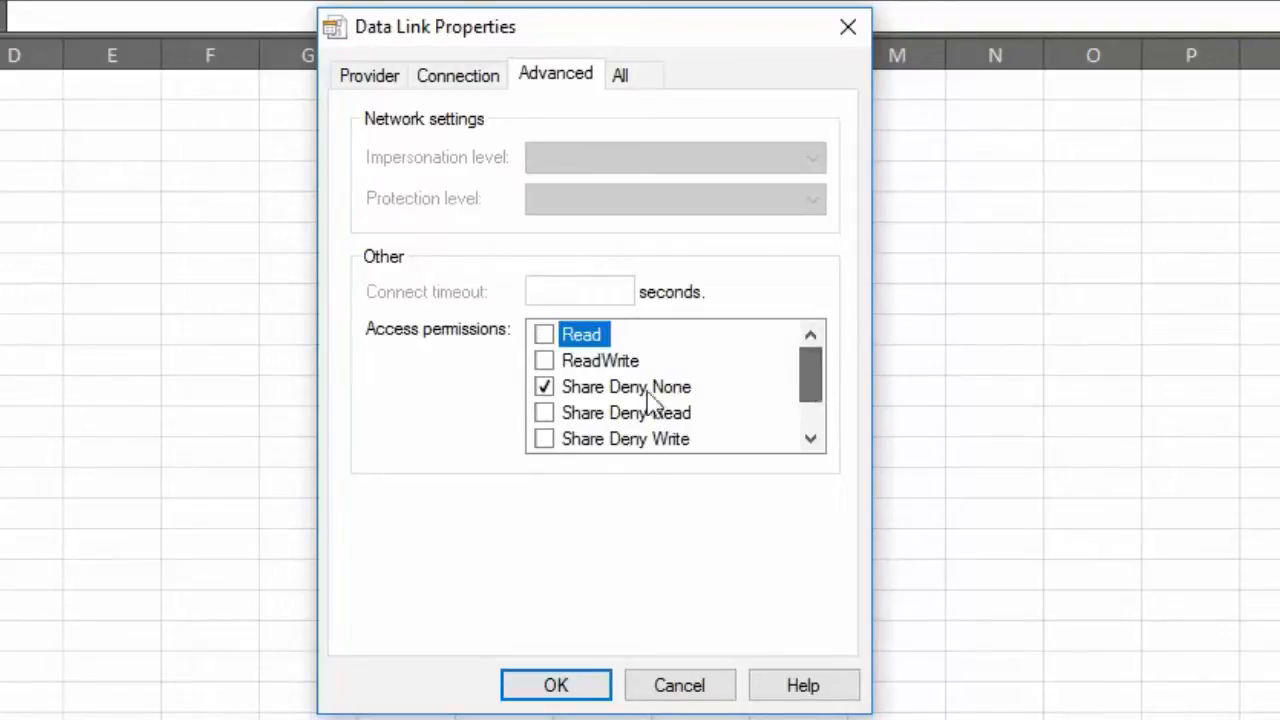
left_click(560, 688)
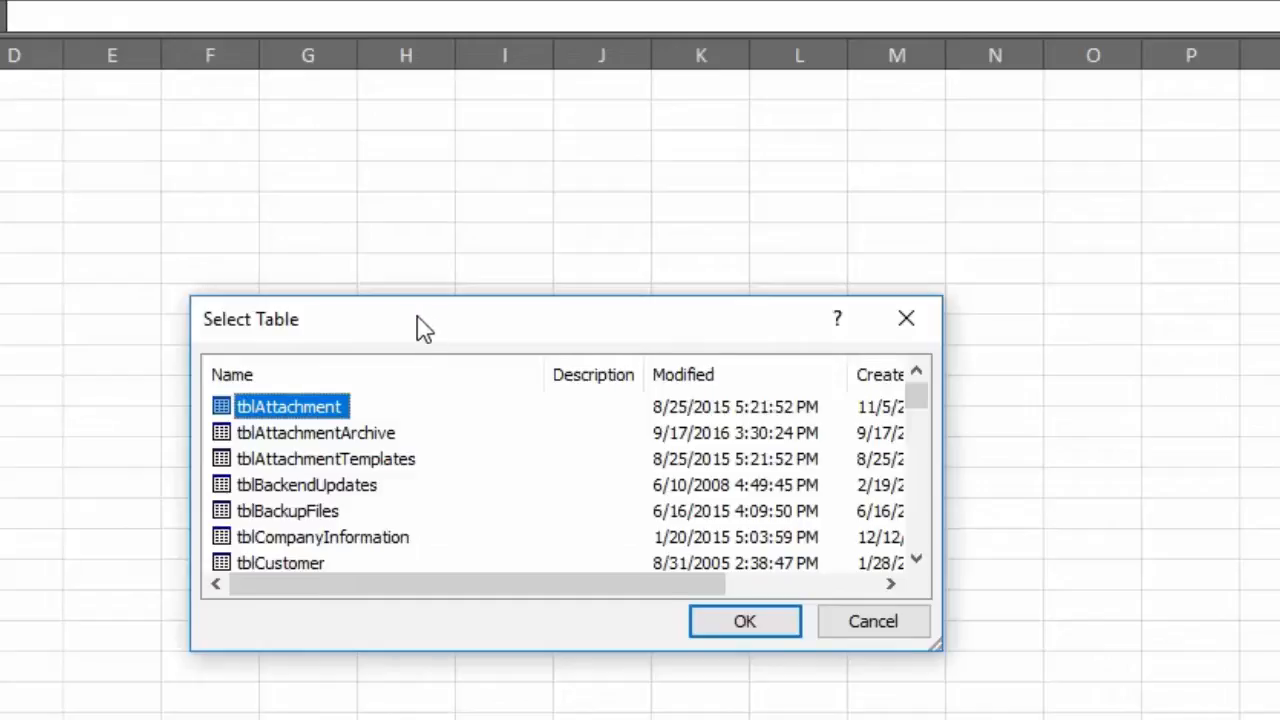
- Accept tblAttachment as the table to import and select its command text in the import's connection definition
left_click_drag(420, 328, 394, 324)
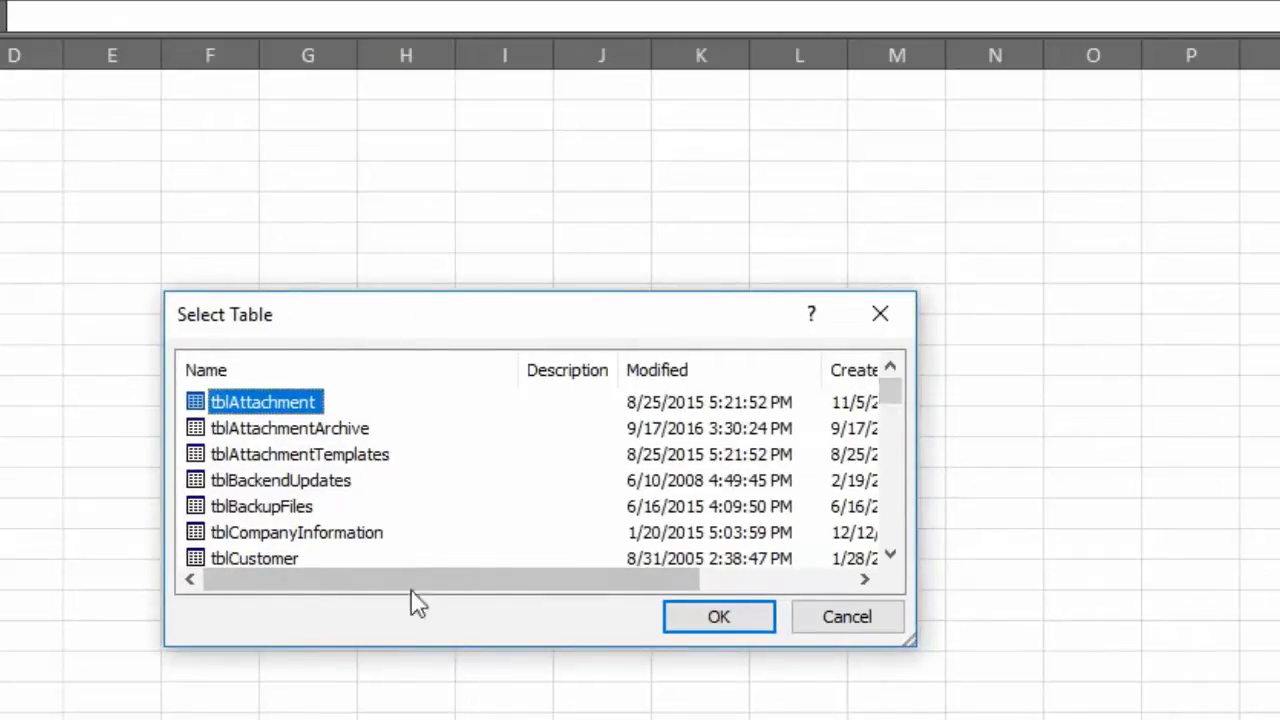
left_click(720, 619)
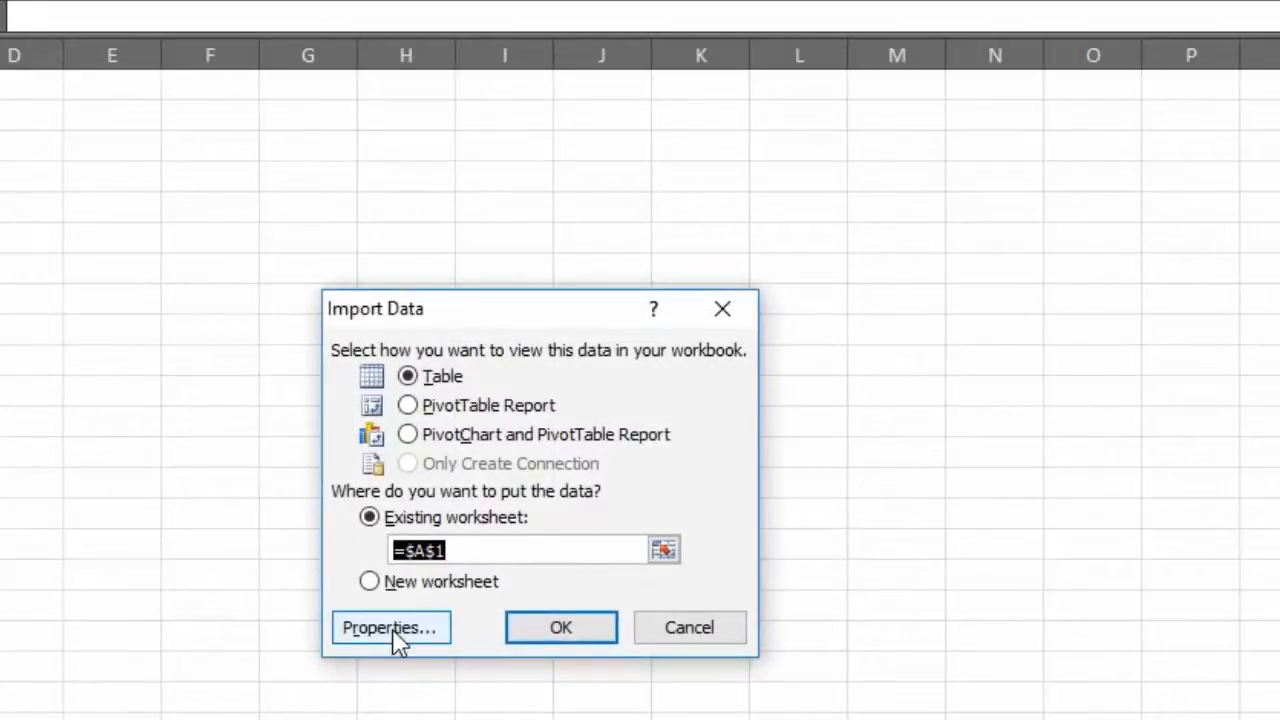
left_click(394, 634)
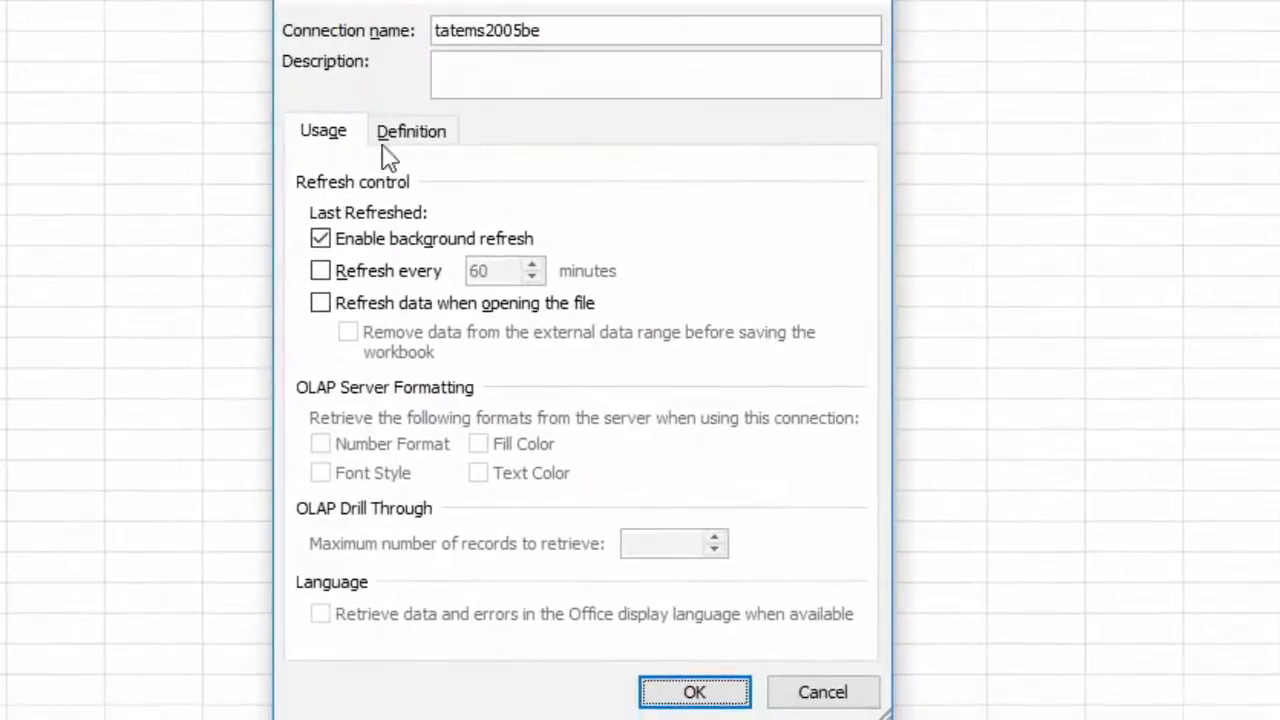
left_click(392, 196)
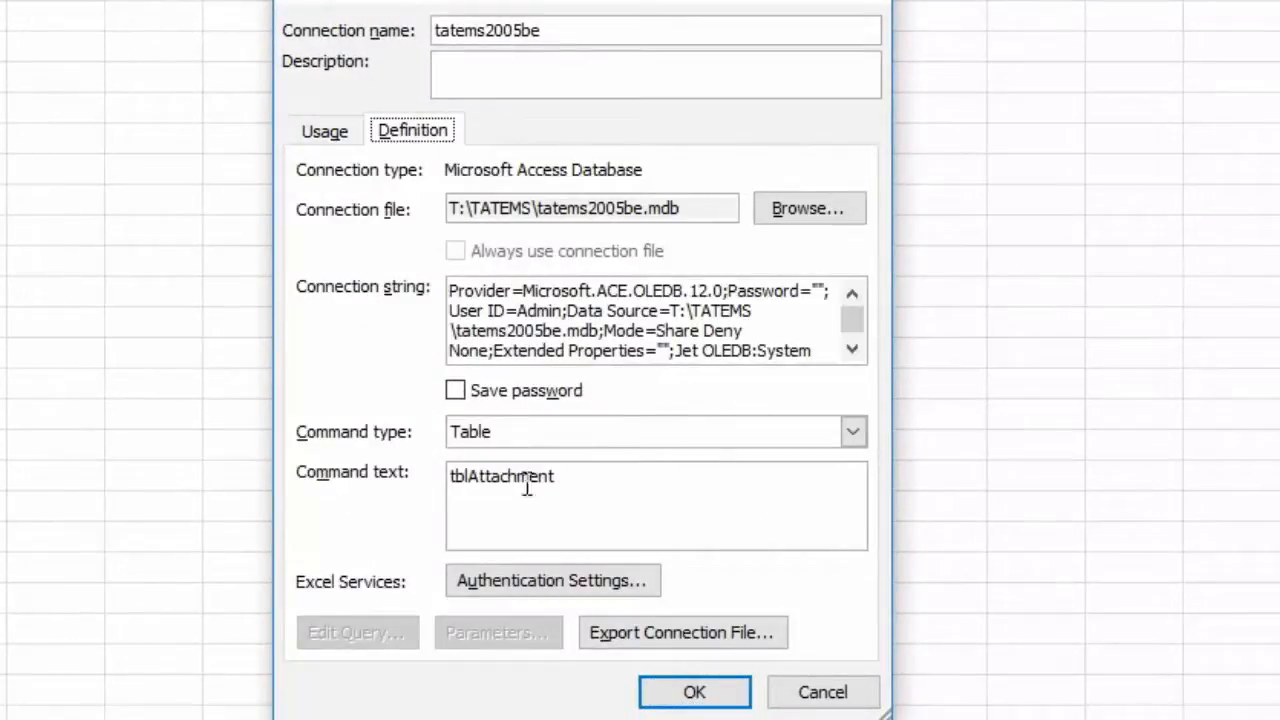
left_click(599, 481)
left_click_drag(573, 481, 410, 490)
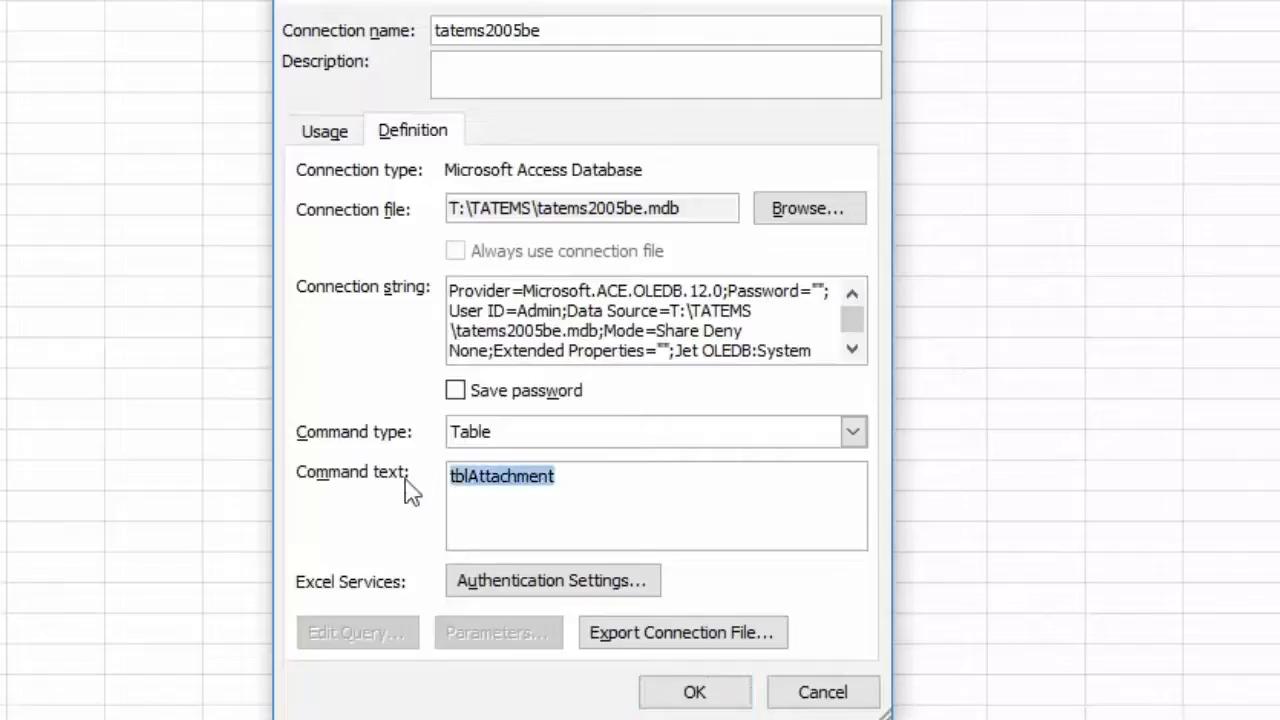
left_click(598, 479)
left_click_drag(668, 470, 346, 476)
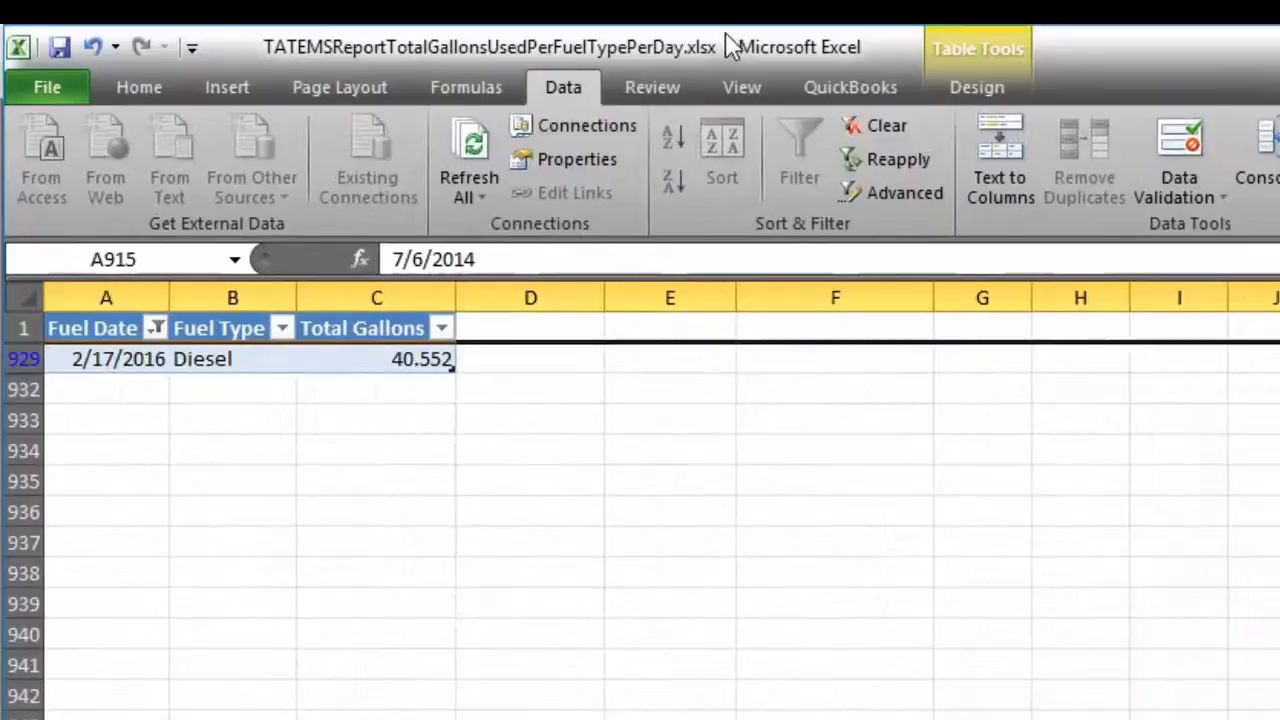
- In the fuel report workbook, copy the tatems2005be connection's entire SQL command text and close its properties without changes
left_click(583, 126)
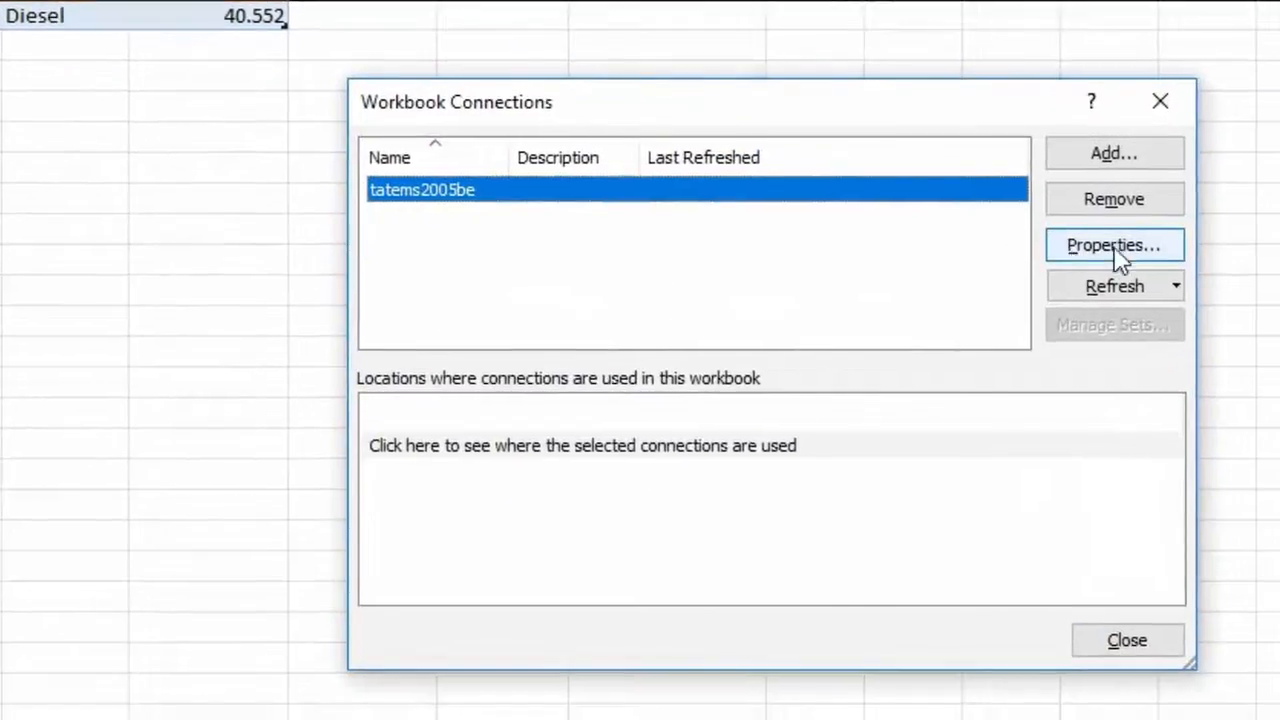
left_click(1113, 245)
left_click(605, 167)
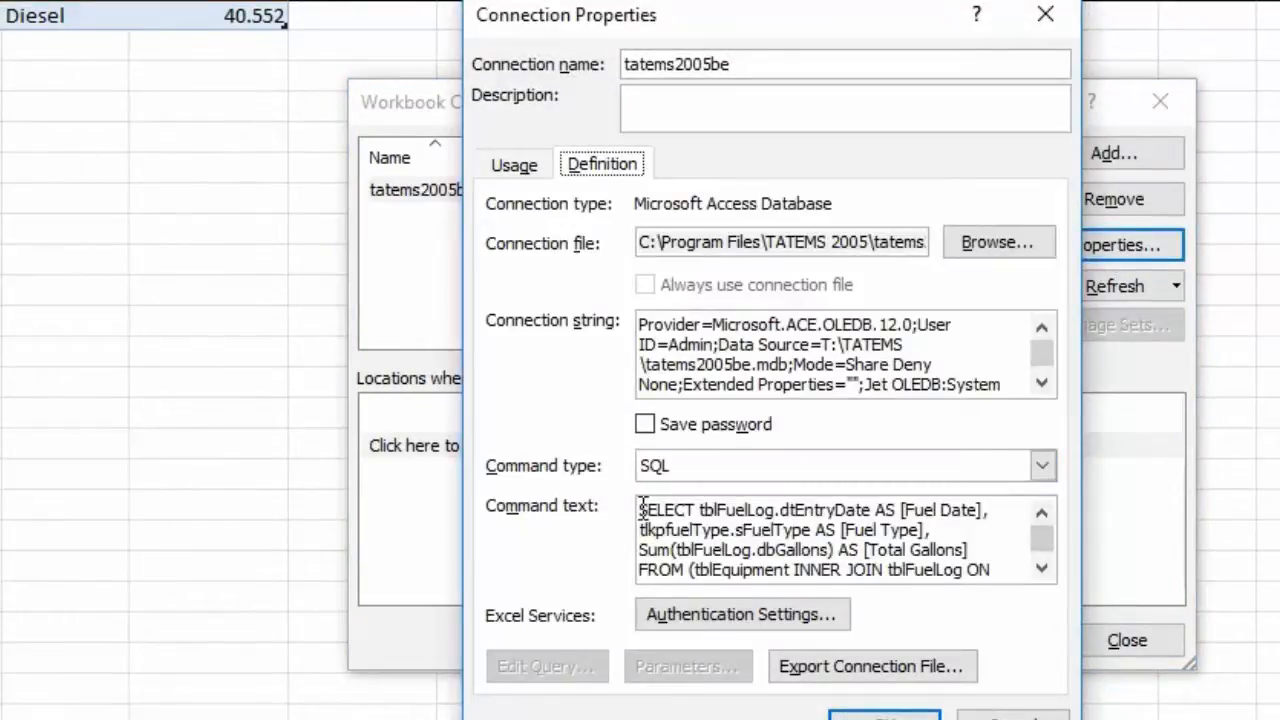
mouse_move(643, 508)
left_mouse_down()
mouse_move(978, 570)
mouse_move(1008, 648)
left_mouse_up()
right_click(722, 530)
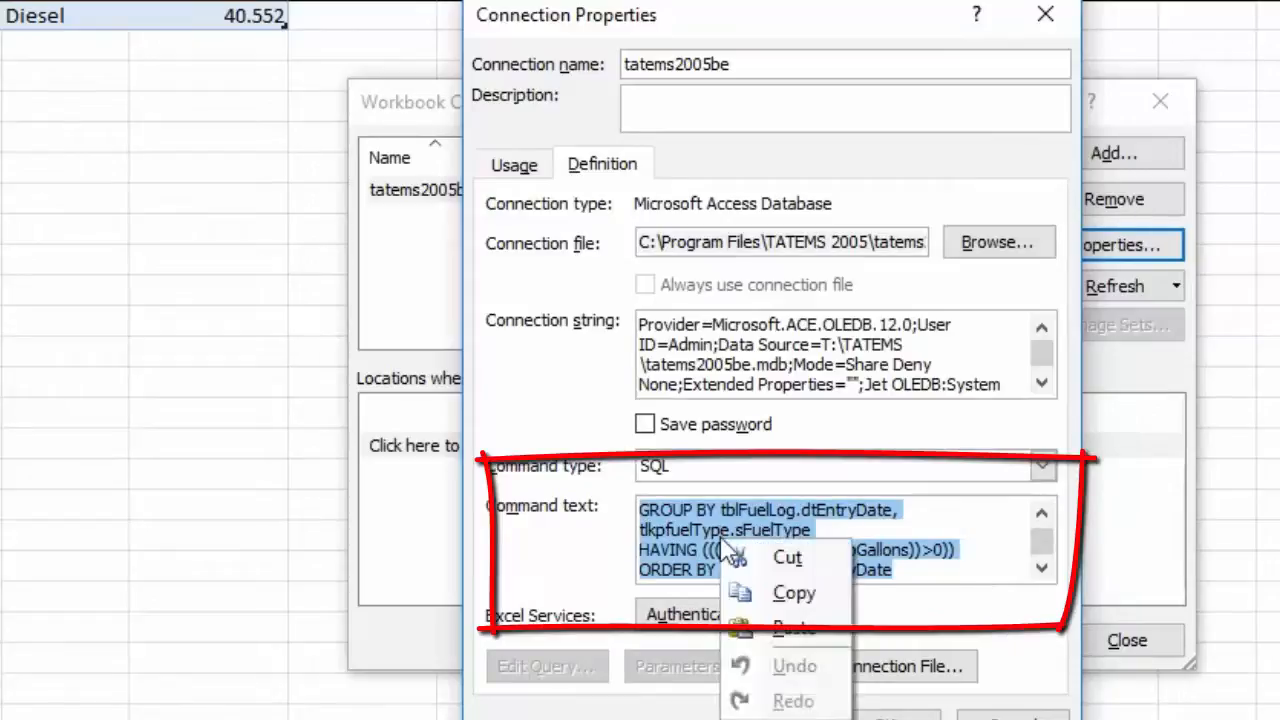
left_click(786, 590)
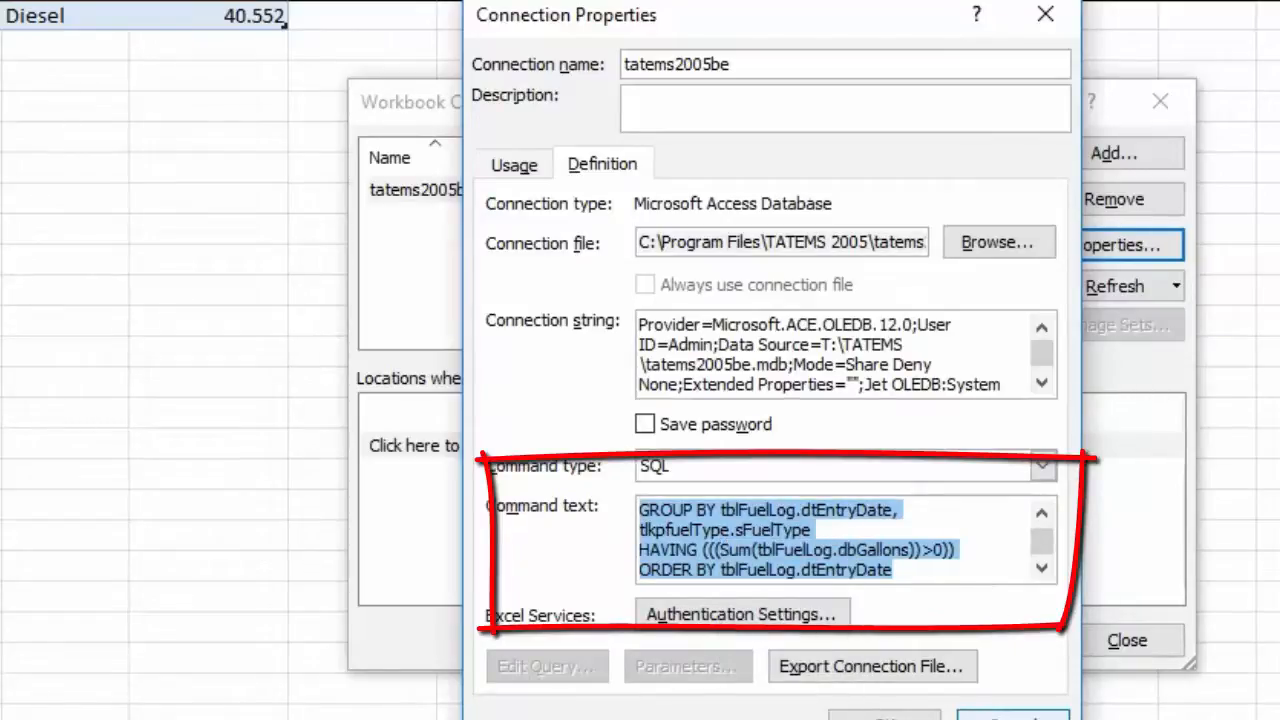
left_click(1014, 716)
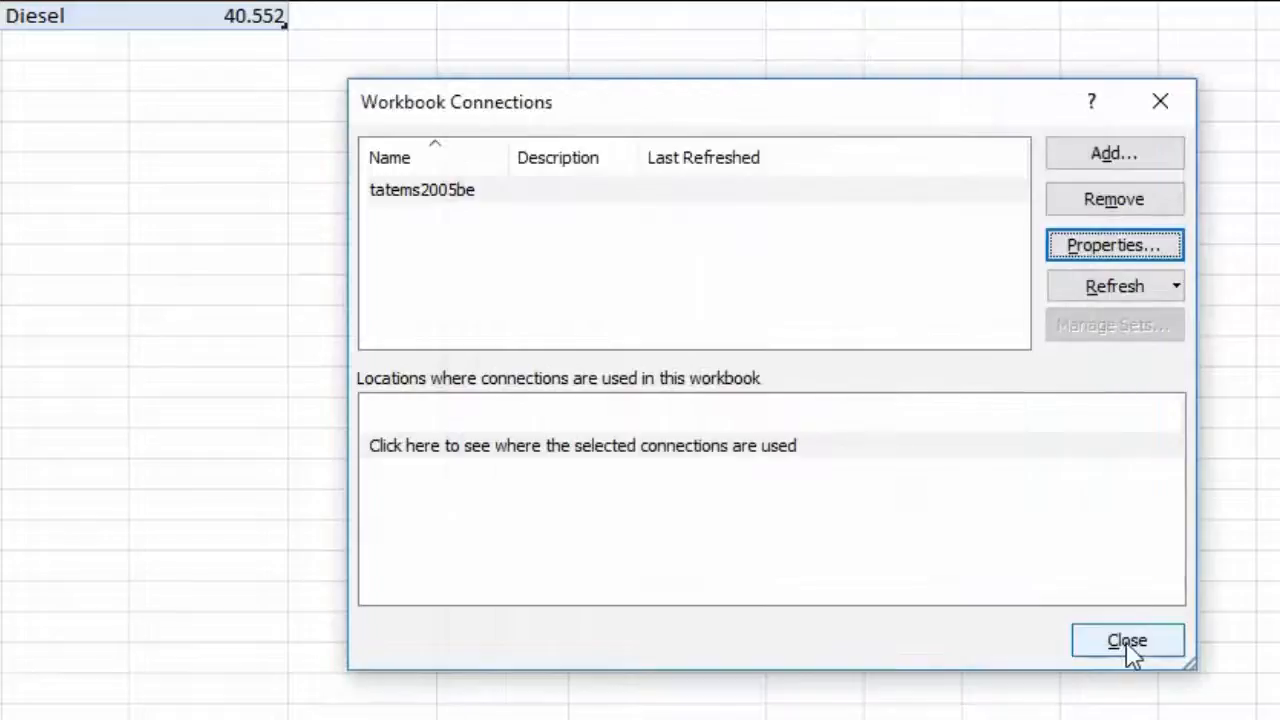
- In the new workbook's connection definition, replace the tblAttachment command text with the copied query, set the command type to SQL and accept
left_click(1127, 642)
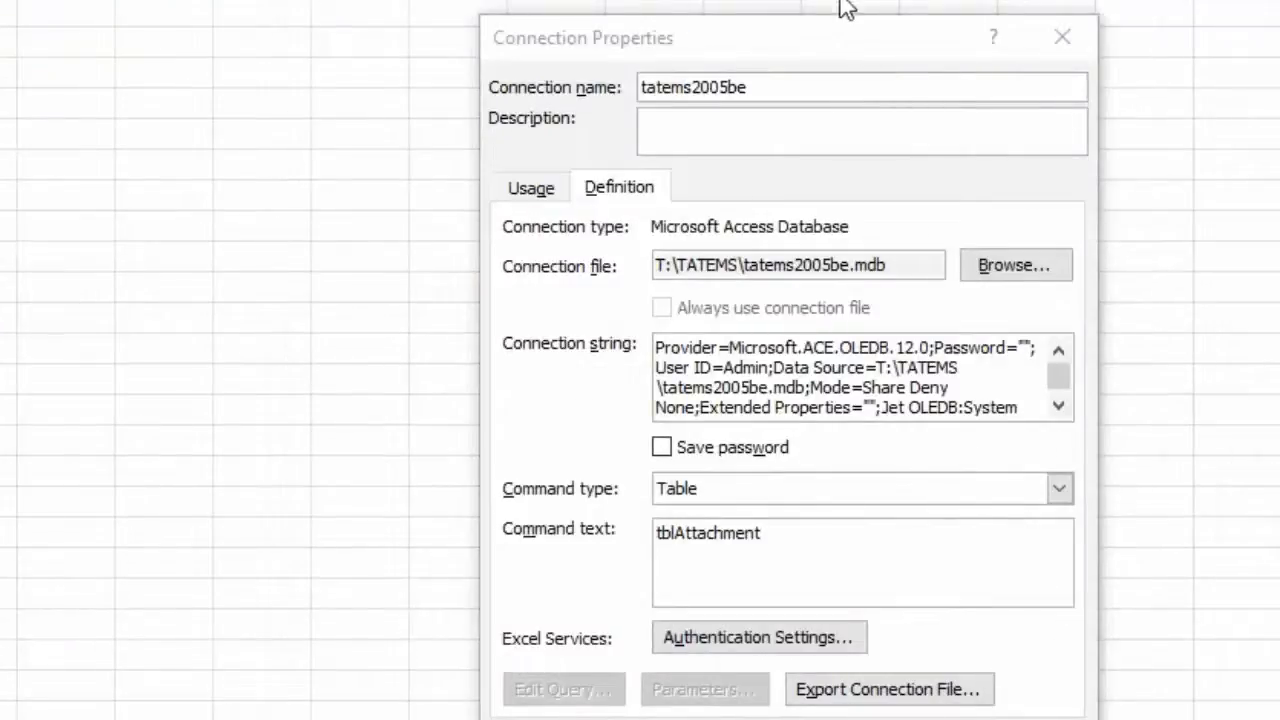
double_click(779, 538)
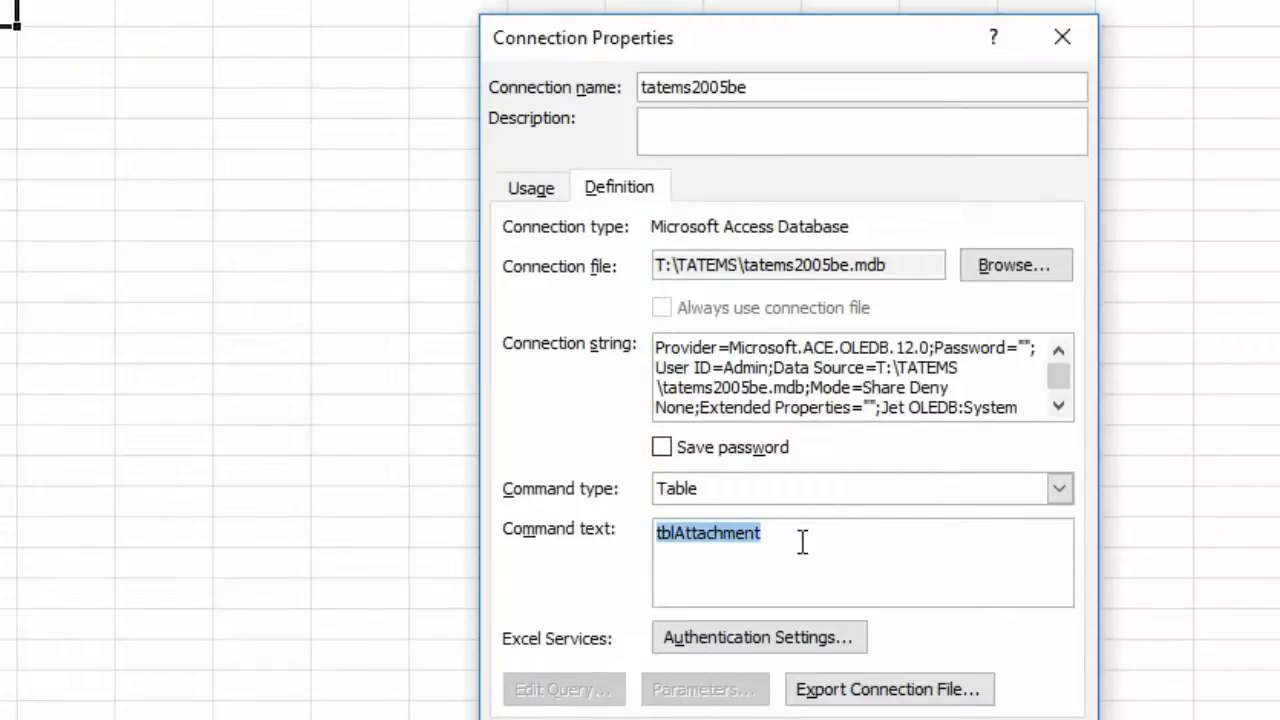
right_click(700, 535)
left_click(780, 620)
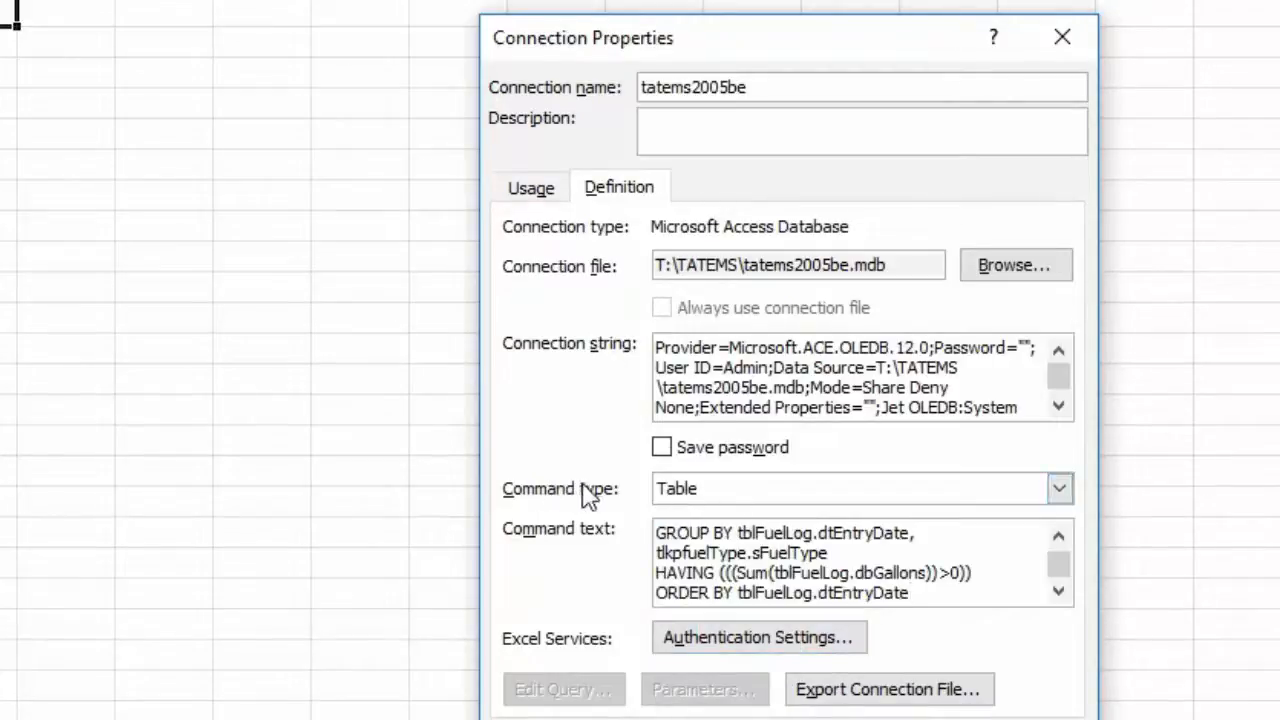
left_click(1060, 489)
left_click(730, 515)
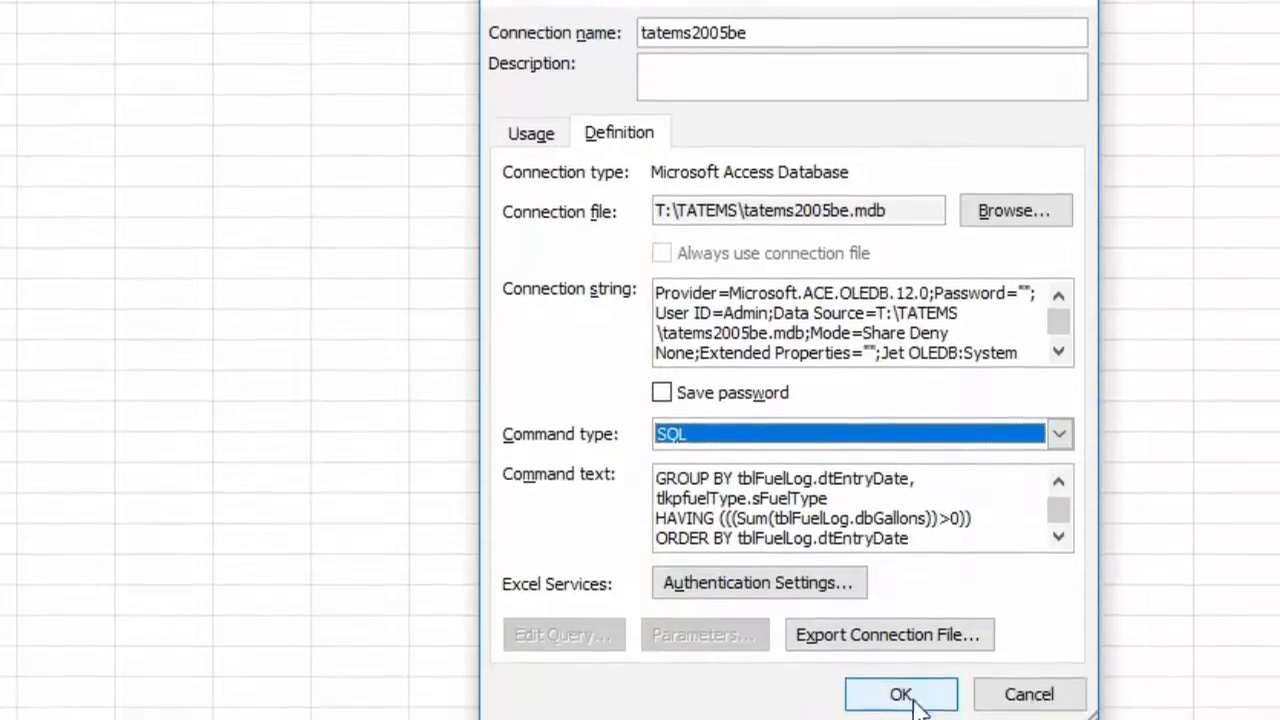
left_click(903, 697)
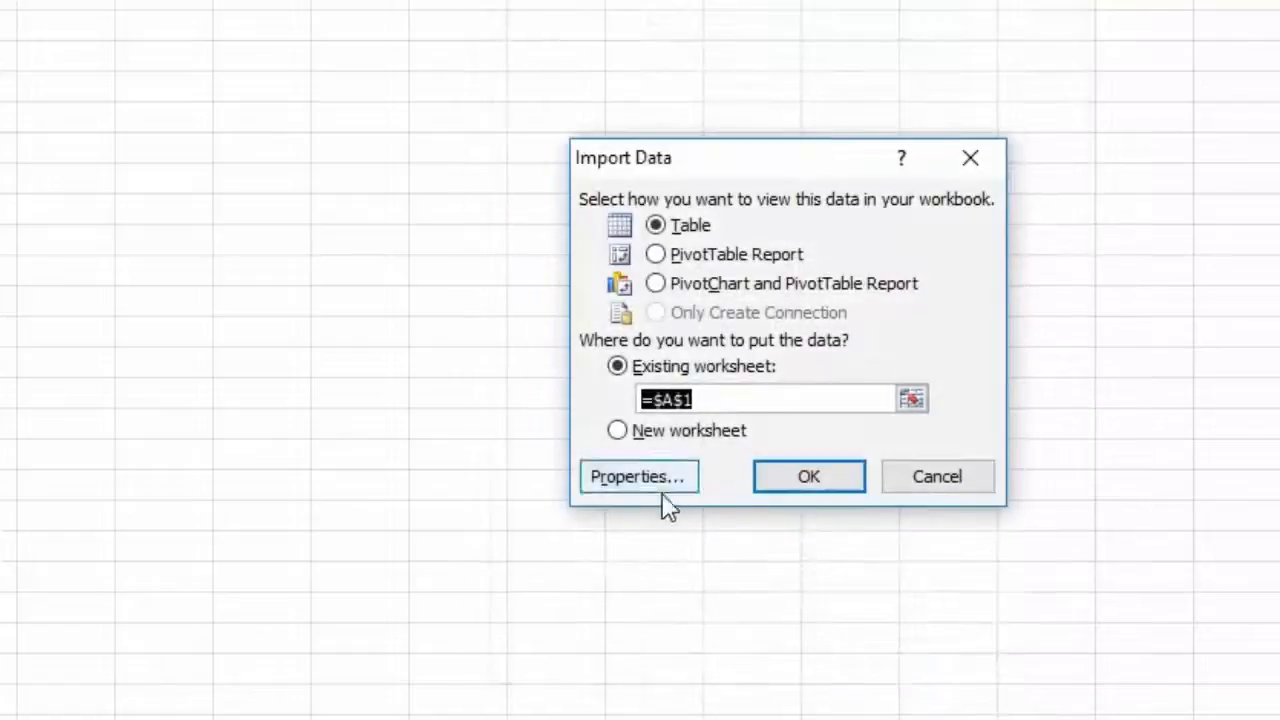
- Import the query data as a table into the existing worksheet at cell A1 and look through its rows
left_click(816, 480)
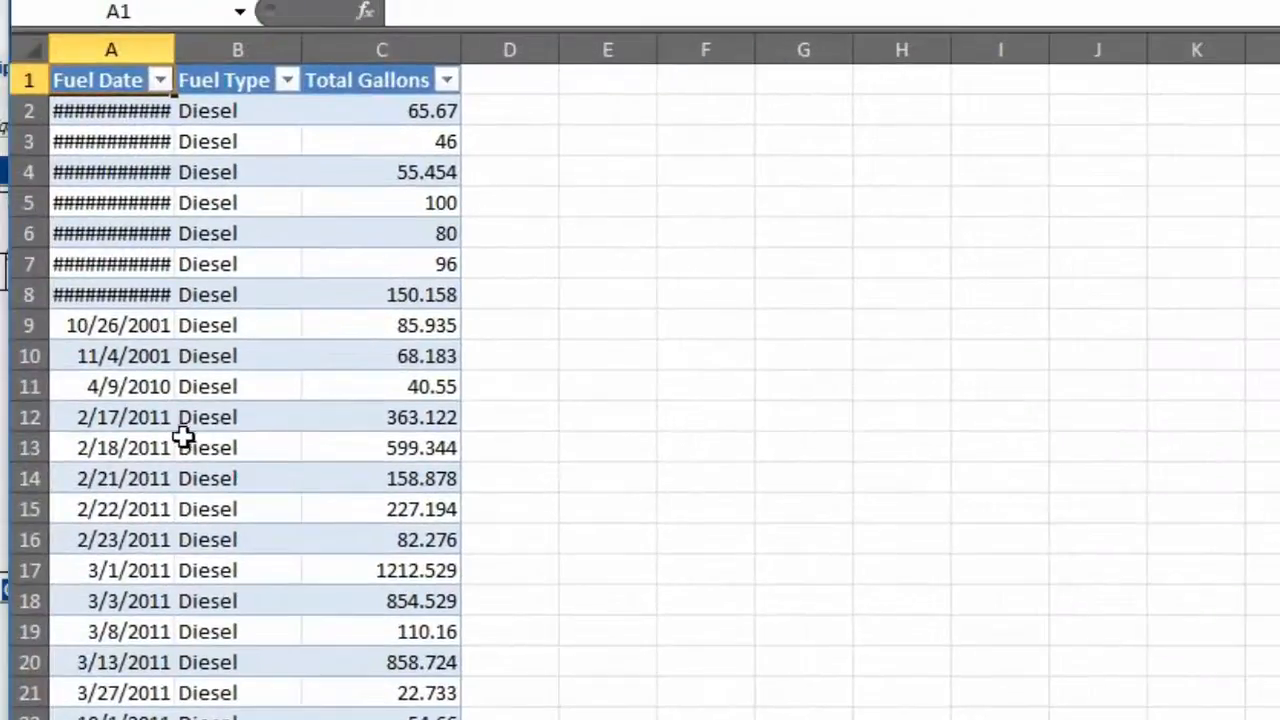
scroll(185, 445, "down", 7)
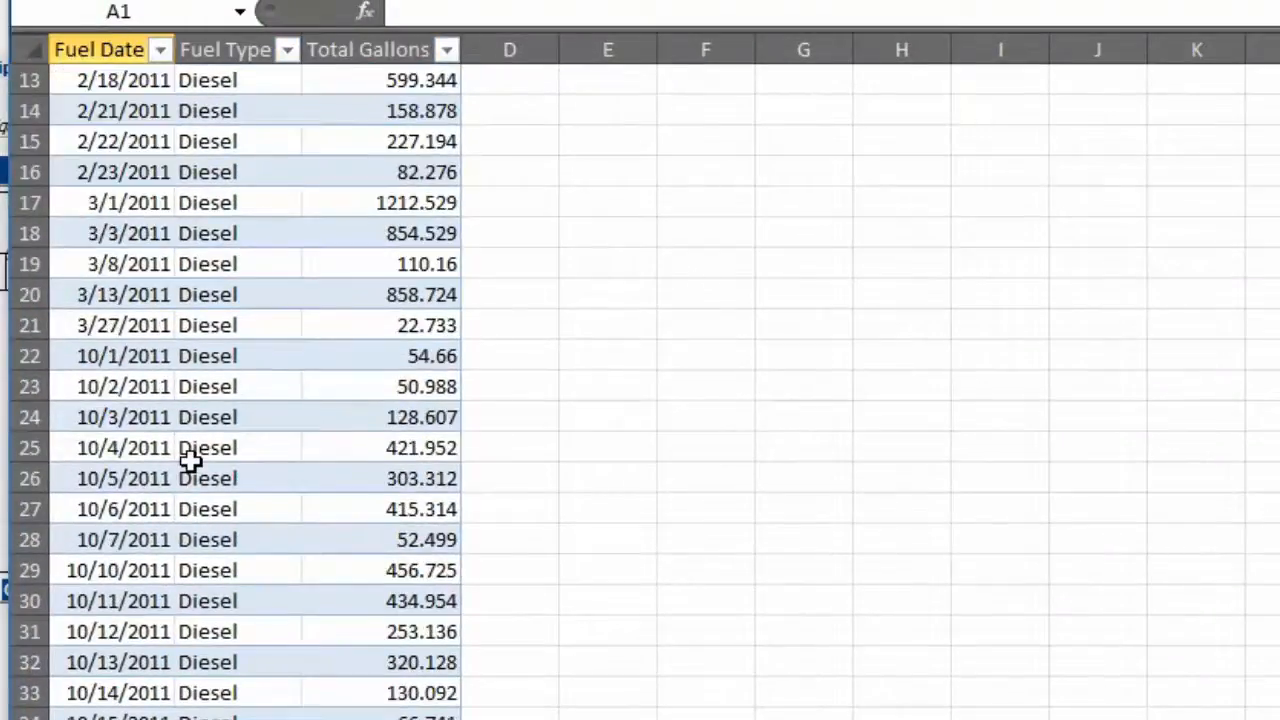
scroll(200, 474, "up", 4)
scroll(205, 477, "up", 3)
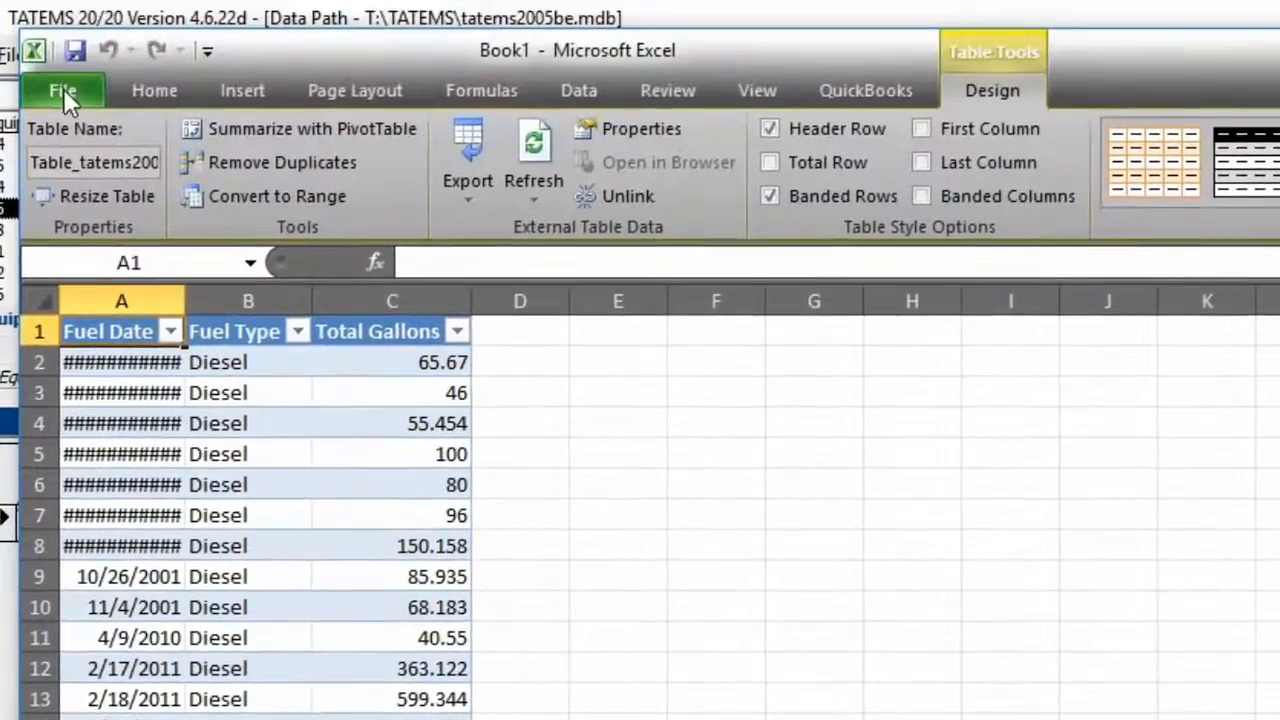
- Save the new workbook as TATEMSReportTotalGallonsUsedPerFuelTypePerDay.xlsx in Excel Workbook format
left_click(63, 87)
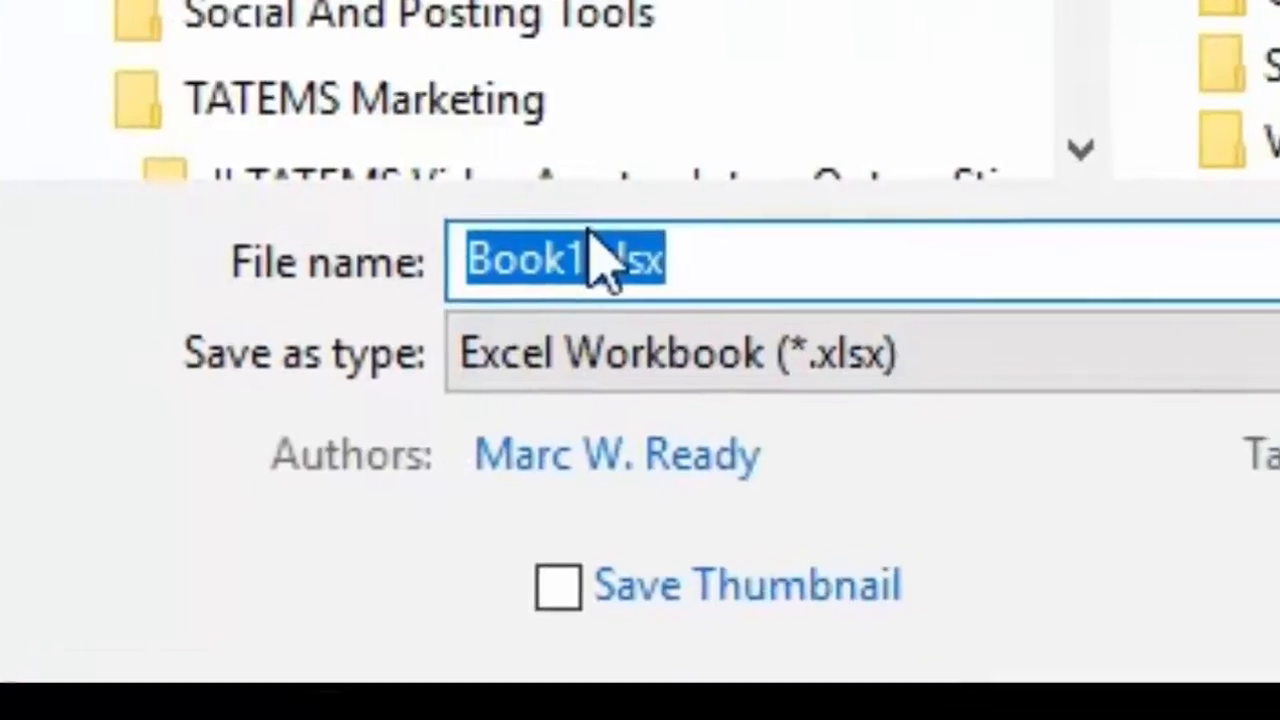
left_click(613, 257)
left_click_drag(440, 270, 230, 279)
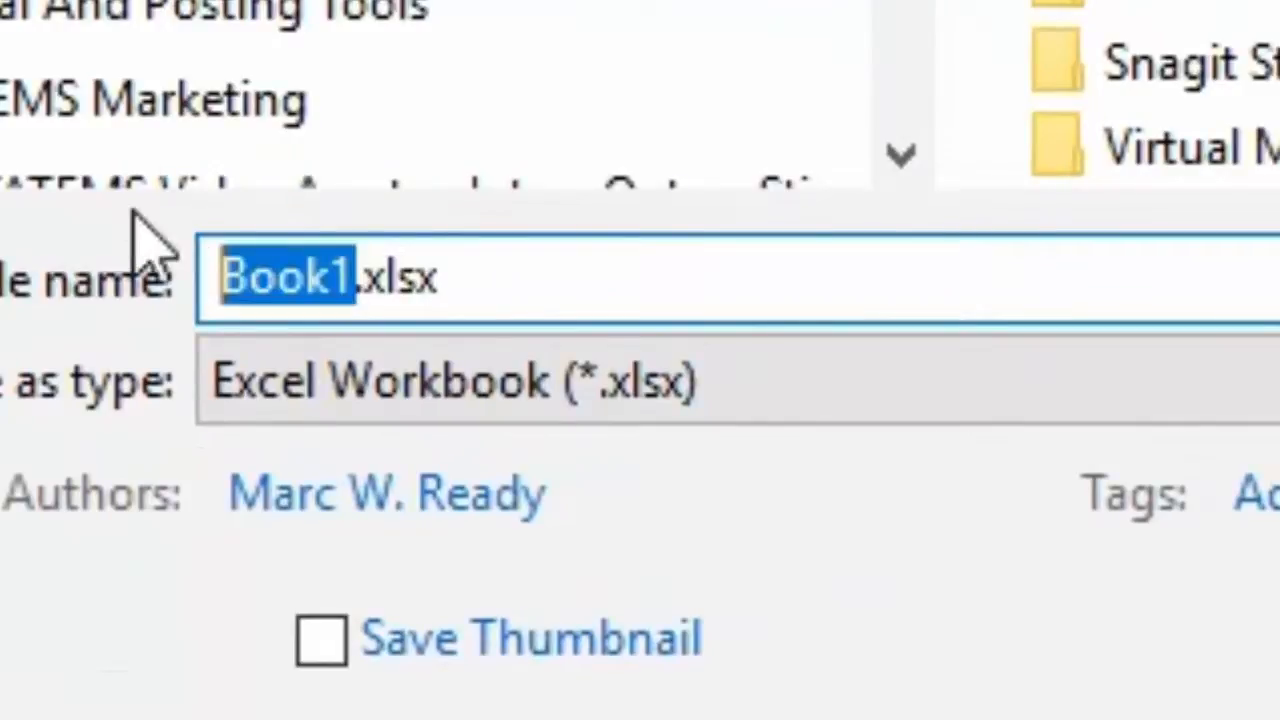
type("TATEMS")
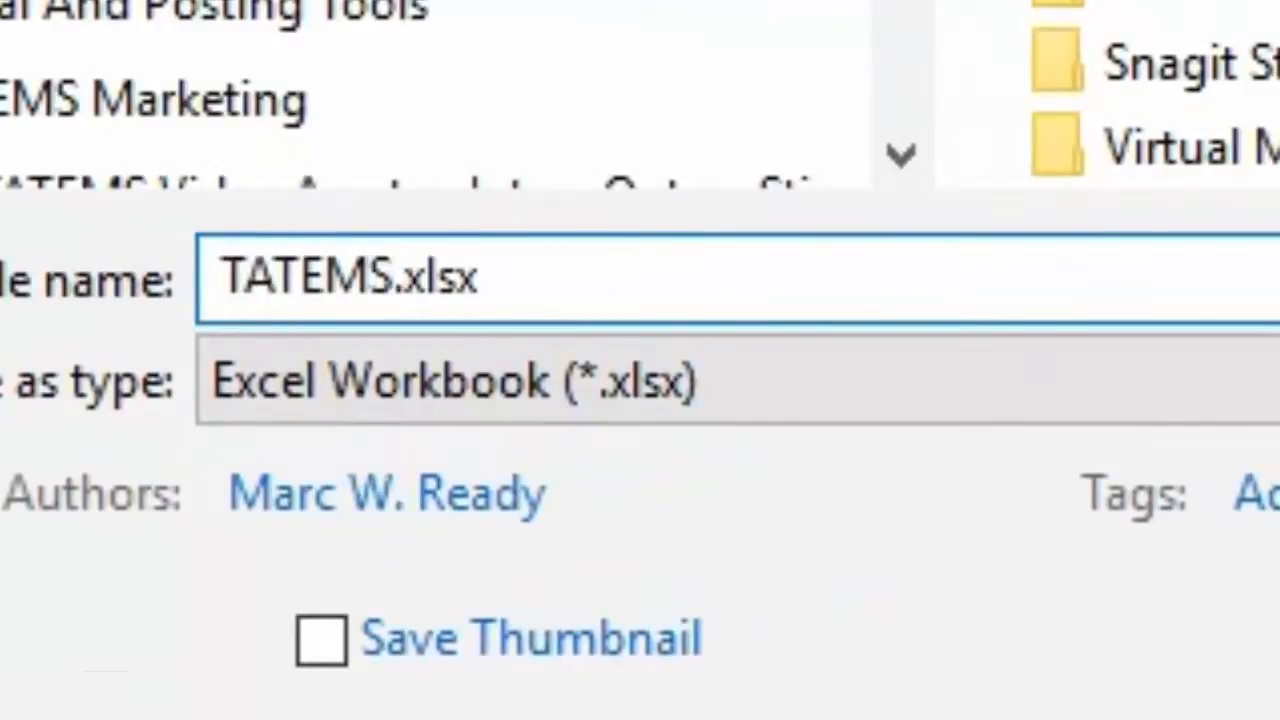
type("REport")
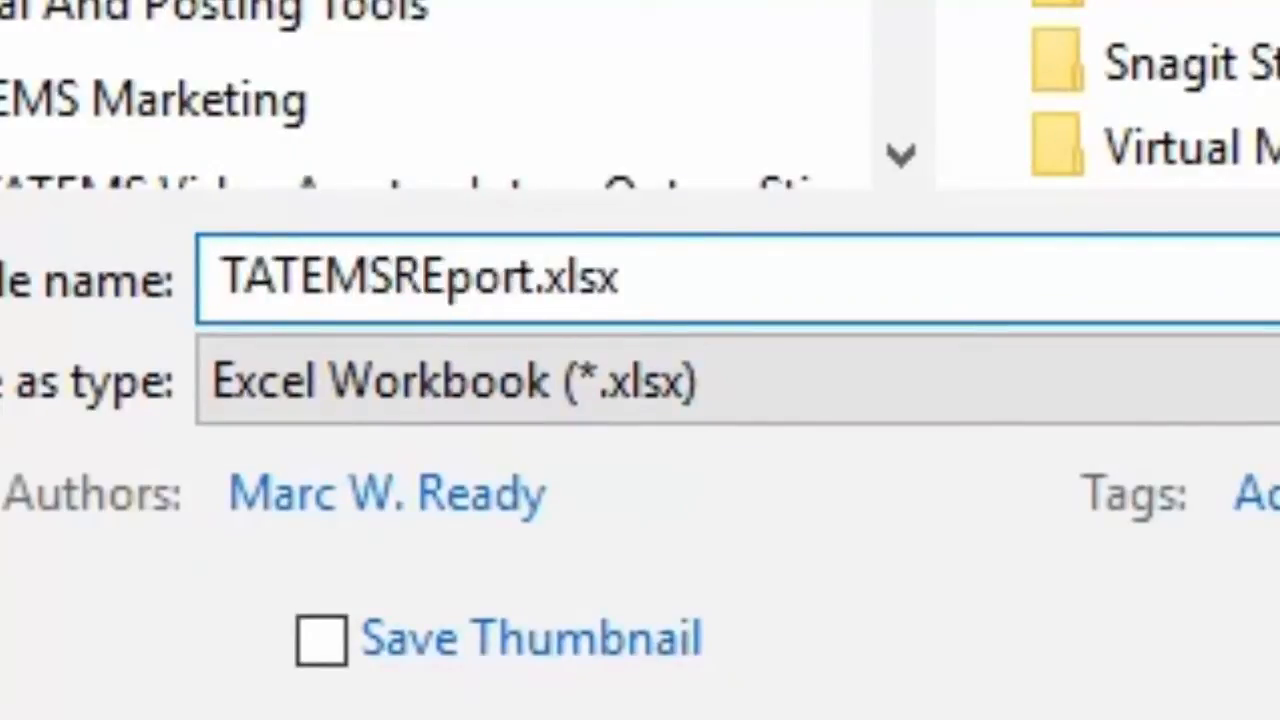
type("Total")
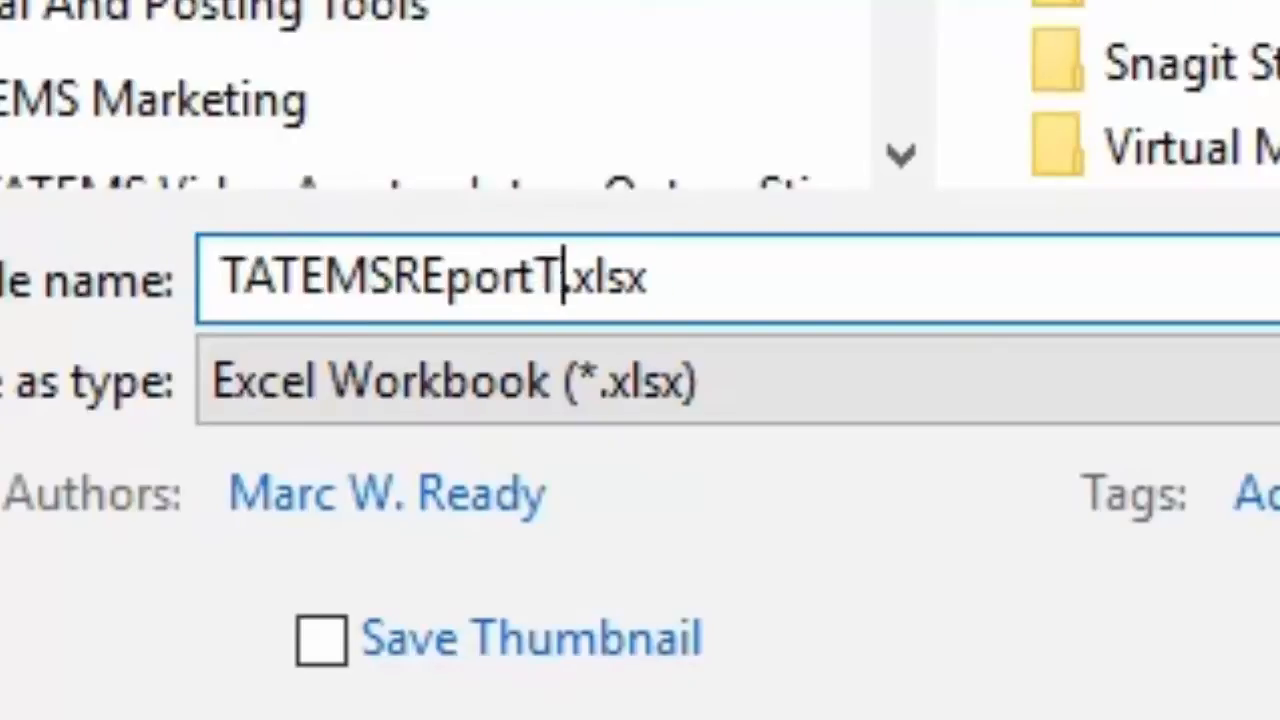
type("Gallons")
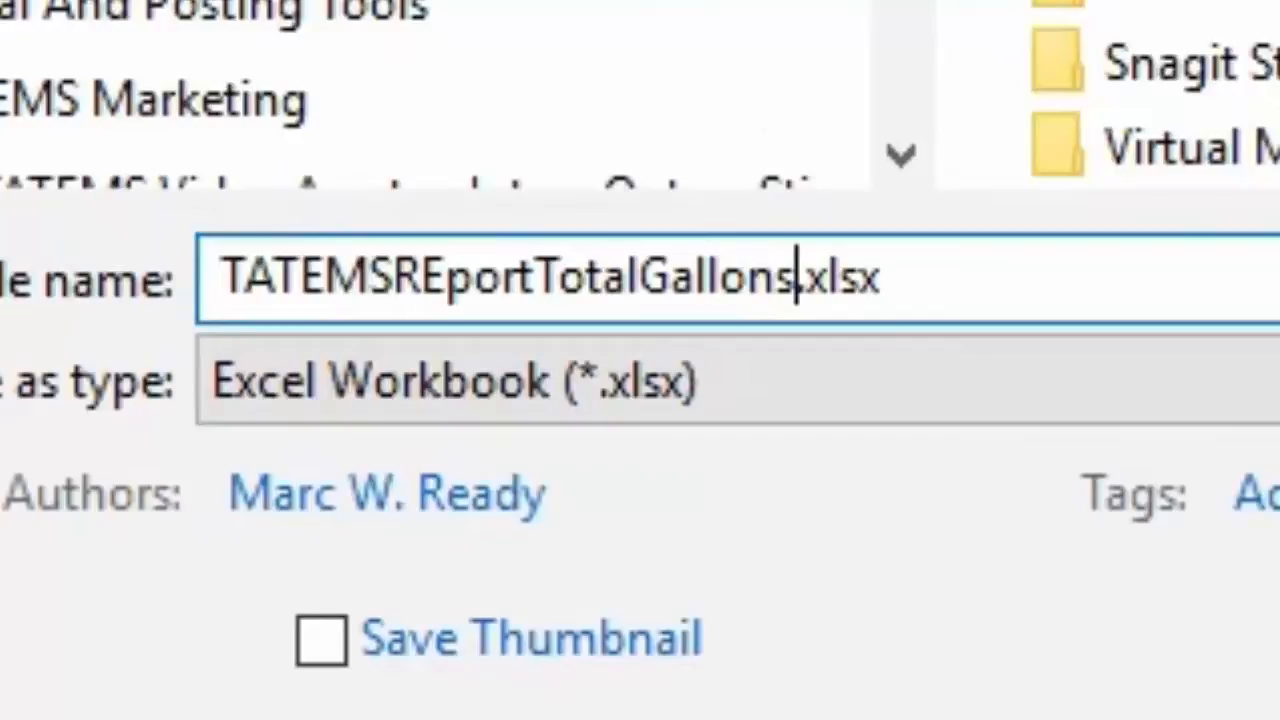
type("UsedPe")
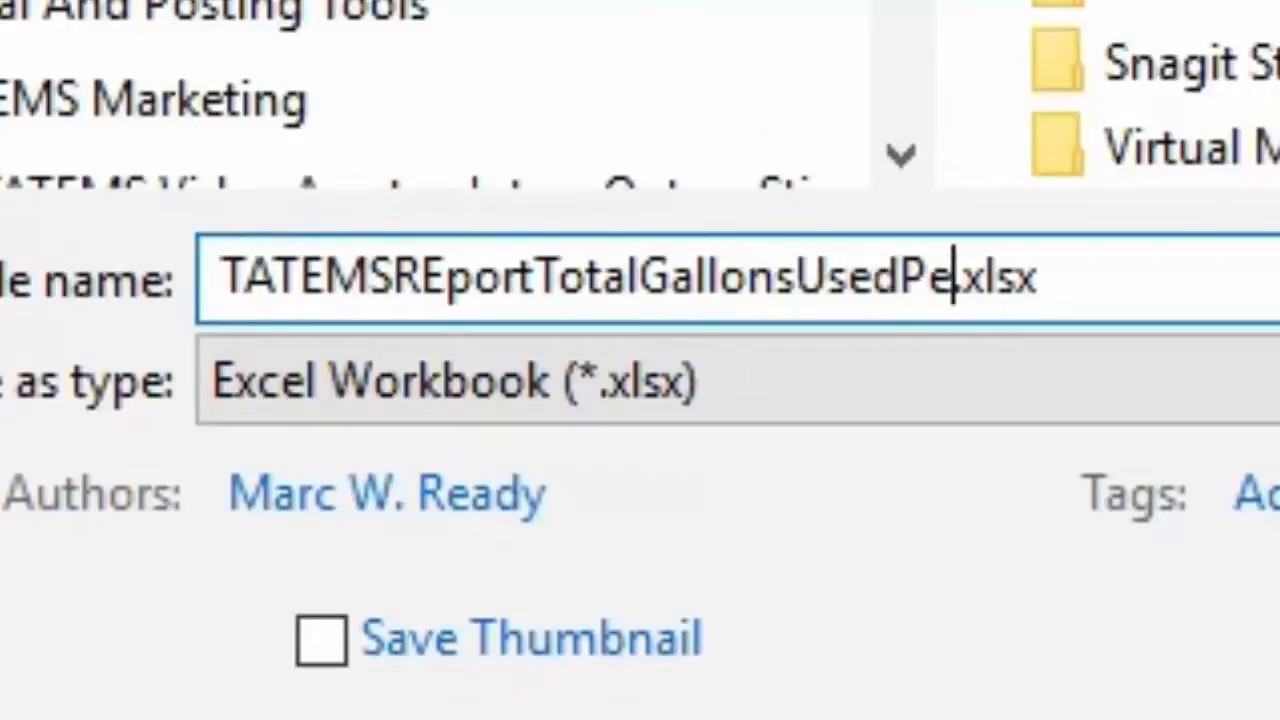
type("rFuelType")
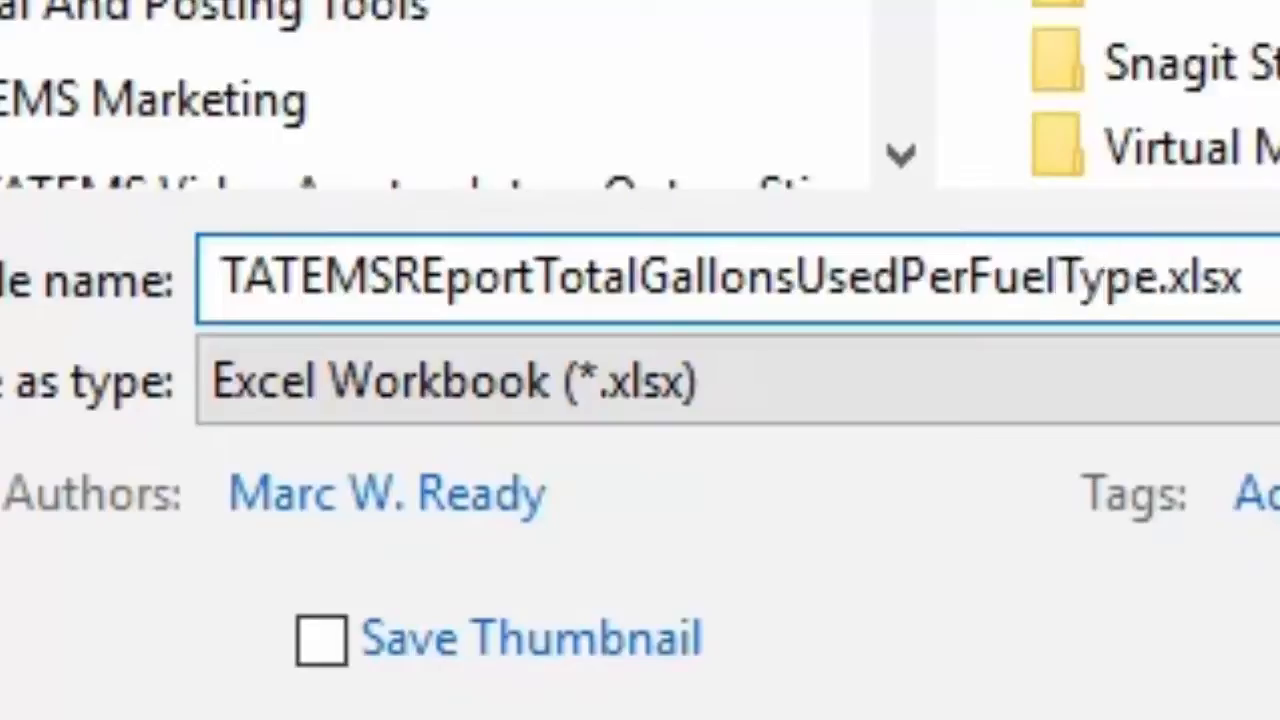
type("PerDay")
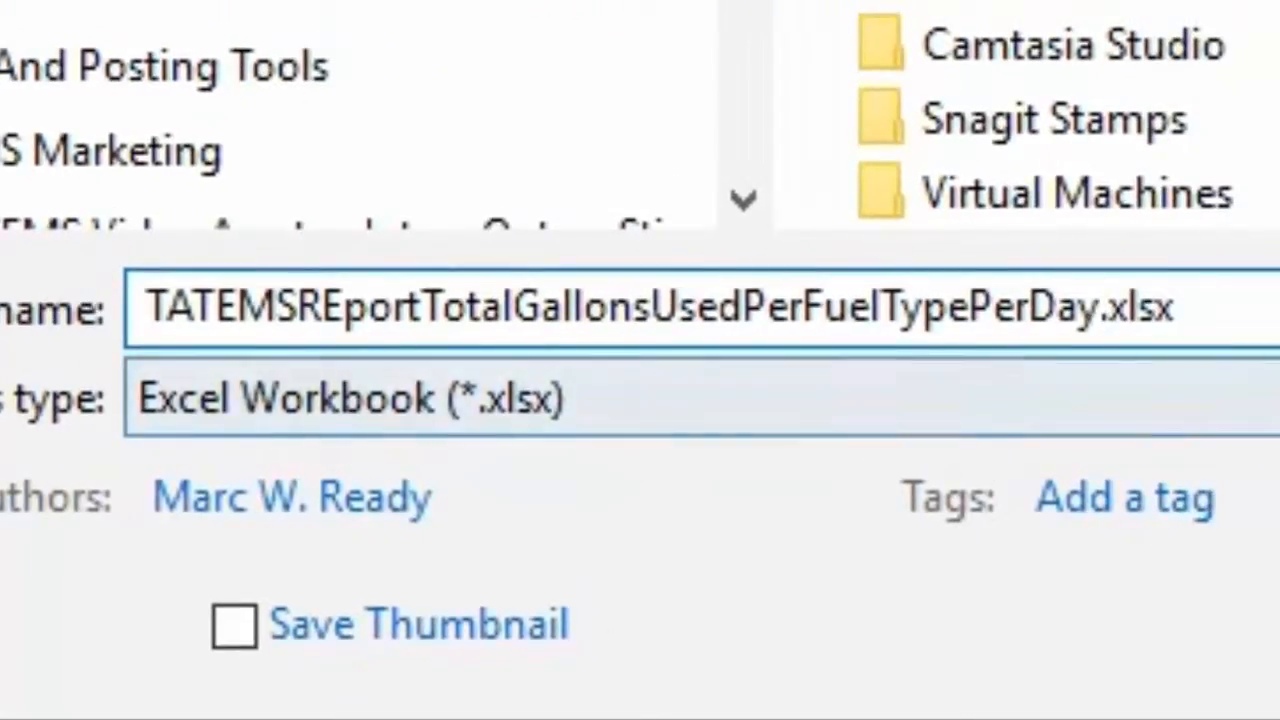
left_click(540, 405)
left_click_drag(322, 305, 345, 305)
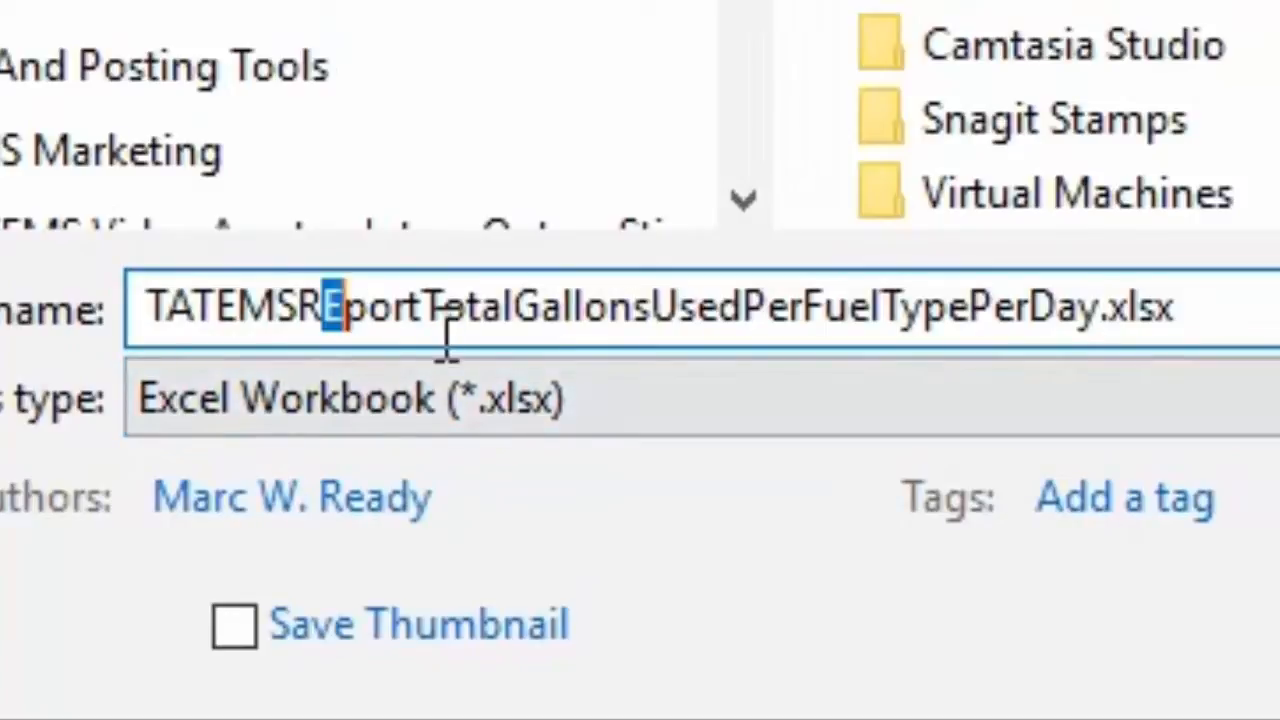
type("e")
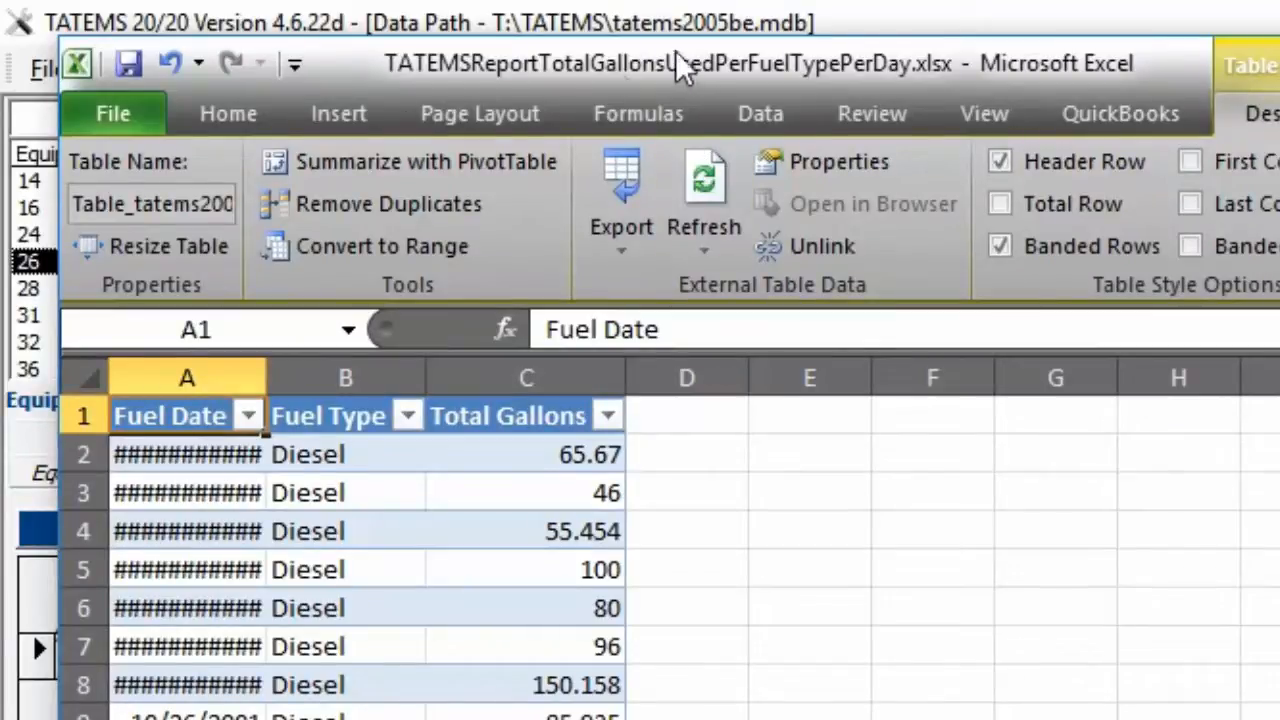
- Refresh all of the saved workbook's data connections to update the fuel table from the TATEMS data file
left_click(764, 110)
left_click(648, 183)
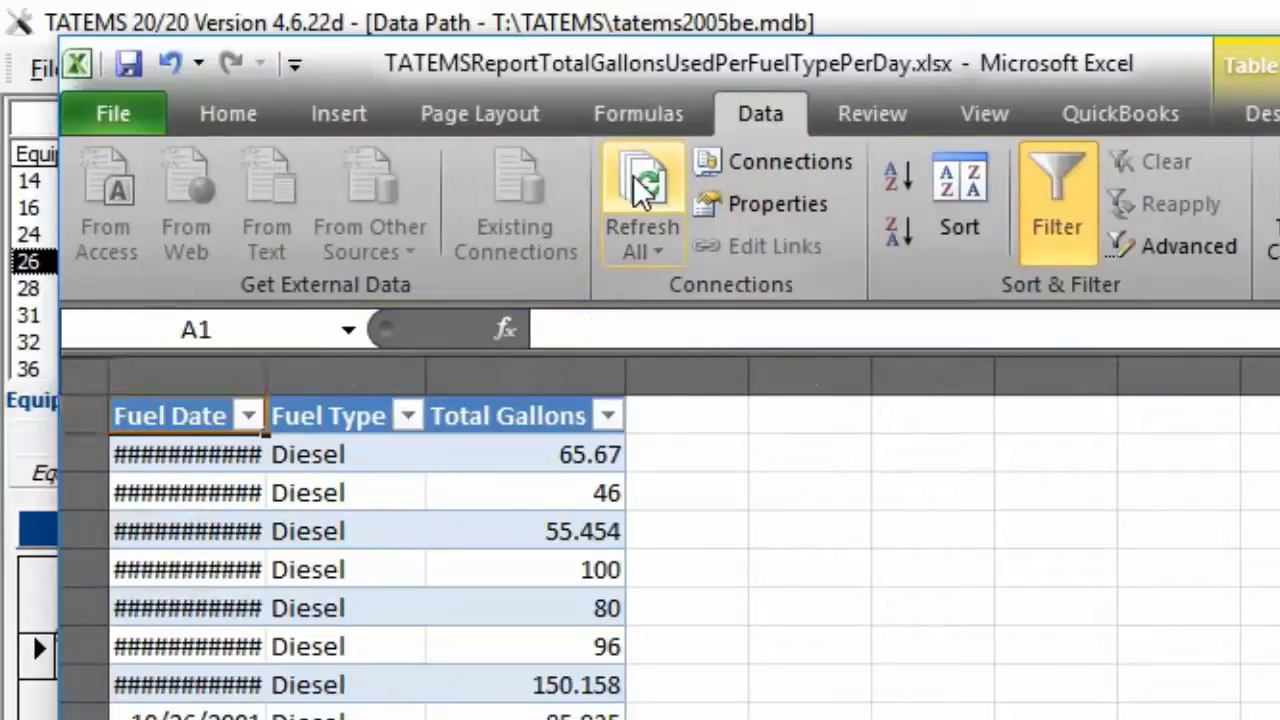